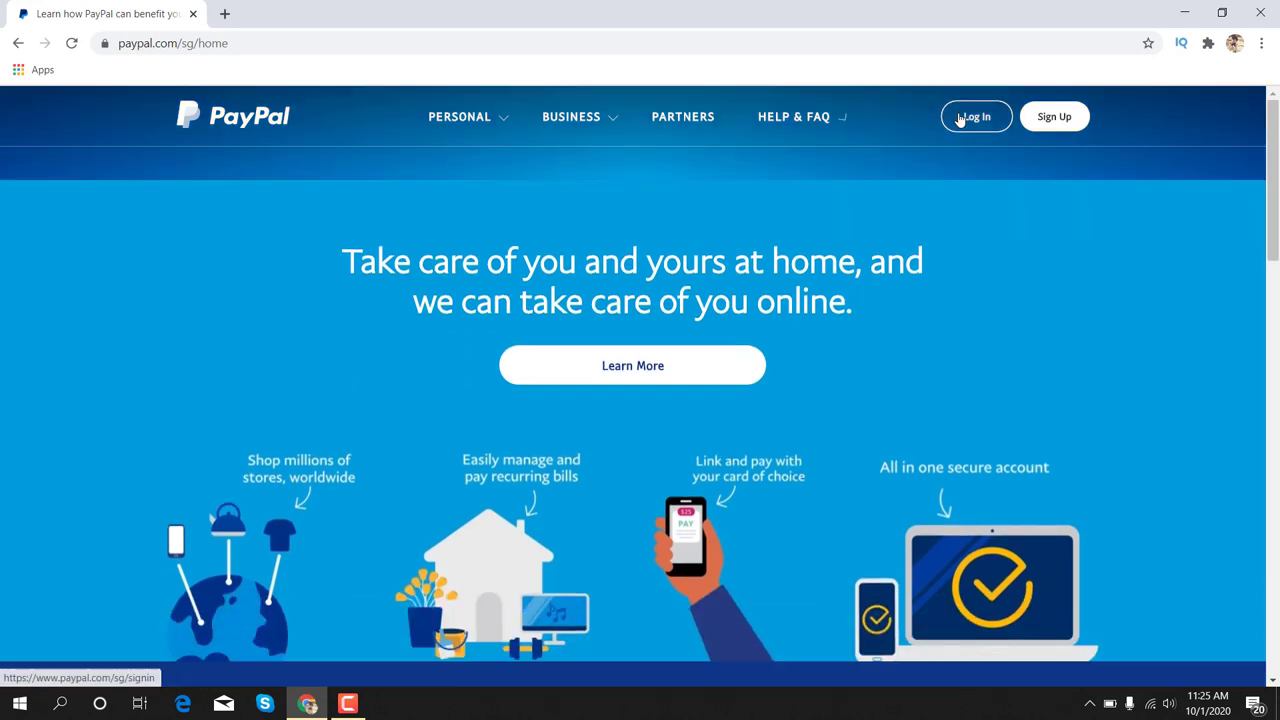
Log in to PayPal with the account e-mail and password to reach the Summary page
left_click(968, 117)
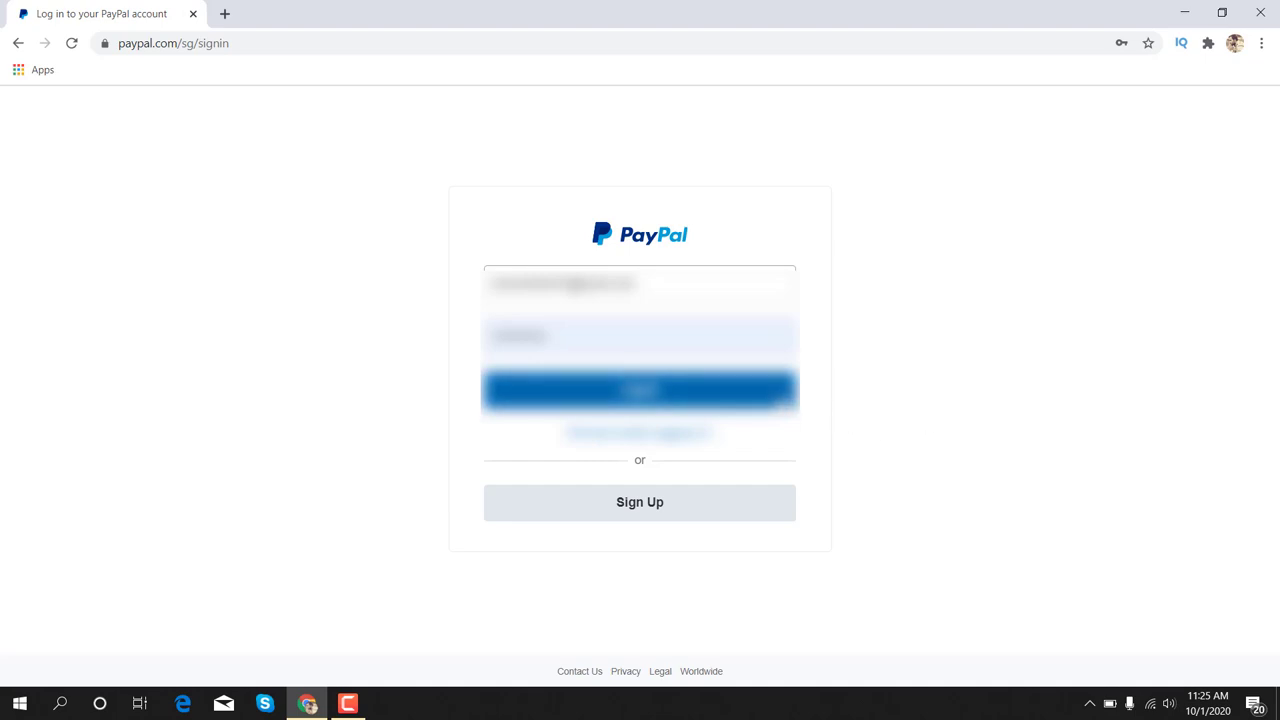
key("Return")
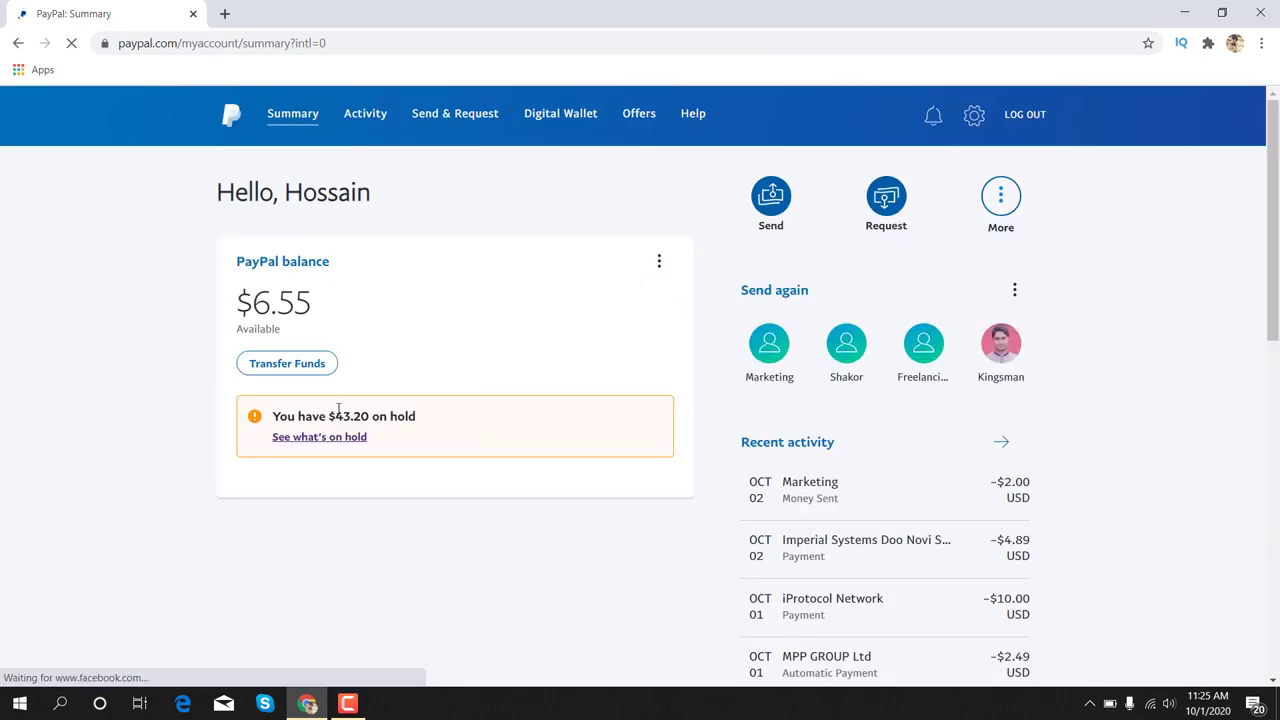
Highlight the $6.55 balance and $43.20 on-hold notice, then reveal the More (⋮) account actions
left_click_drag(232, 303, 311, 305)
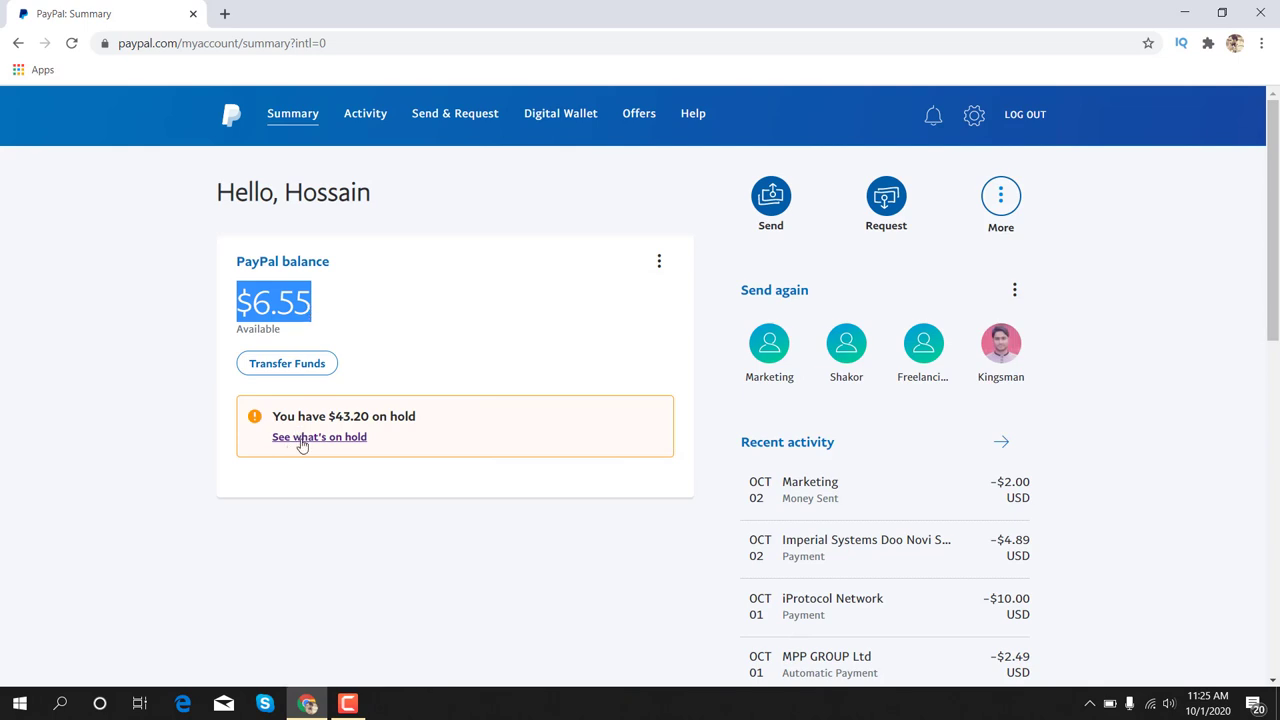
left_click_drag(274, 416, 421, 417)
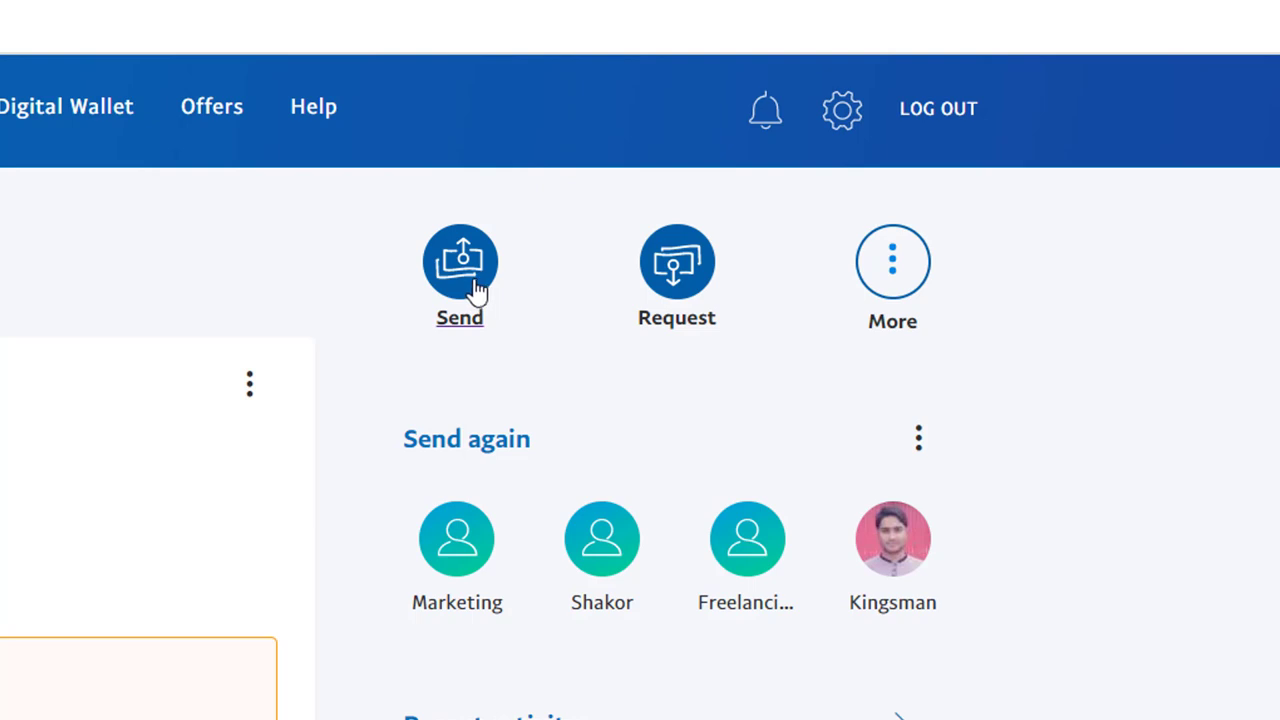
left_click(896, 257)
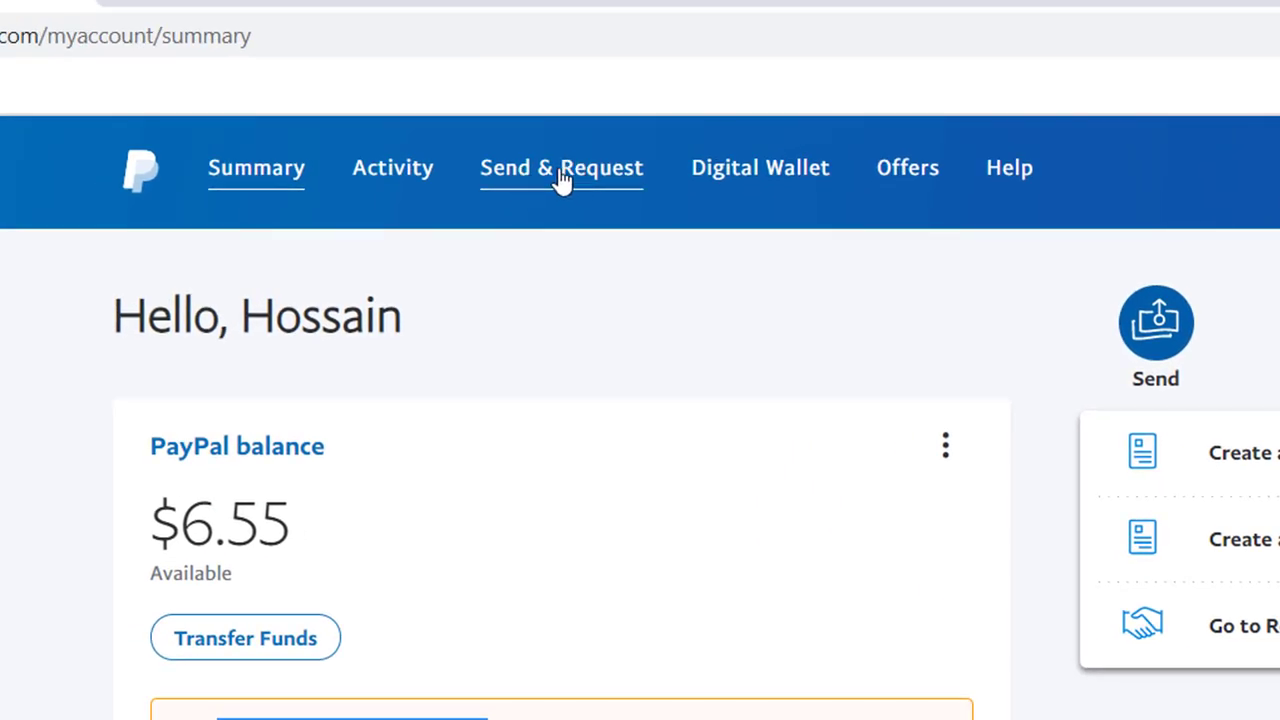
From Send & Request, start a new invoice (number 0010, dated 02/10/2020, SGD)
left_click(562, 178)
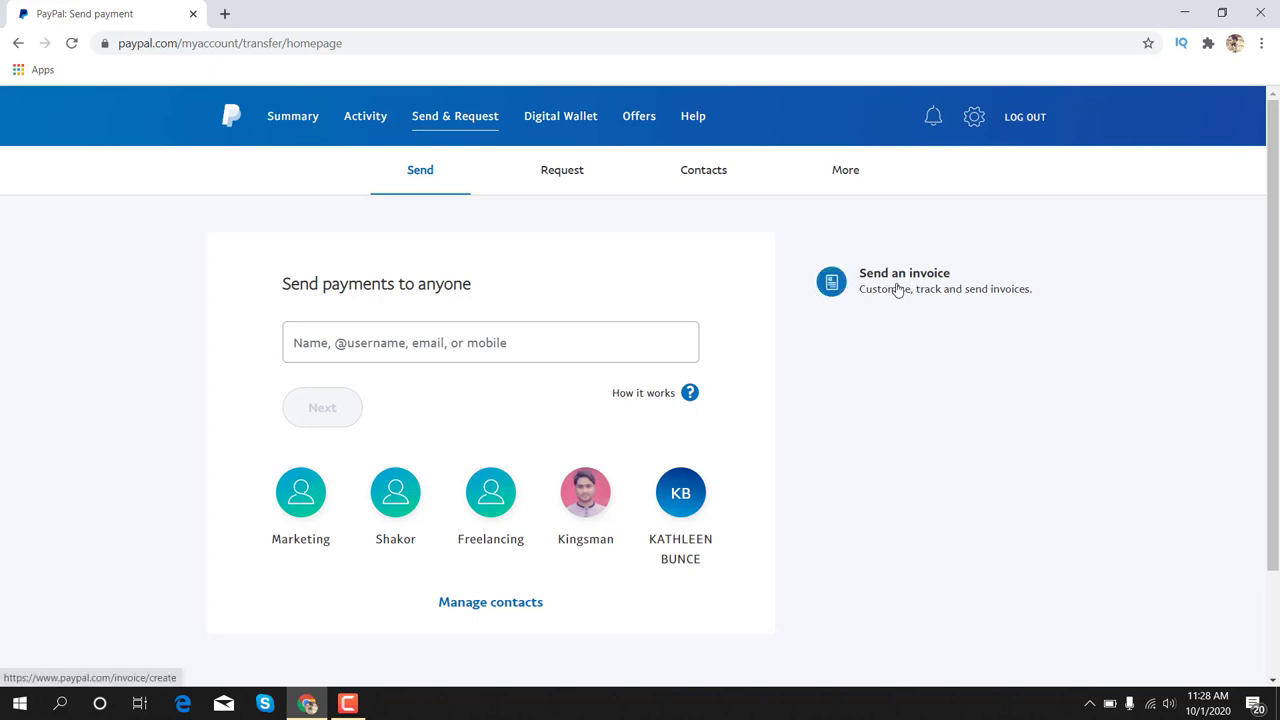
left_click(897, 285)
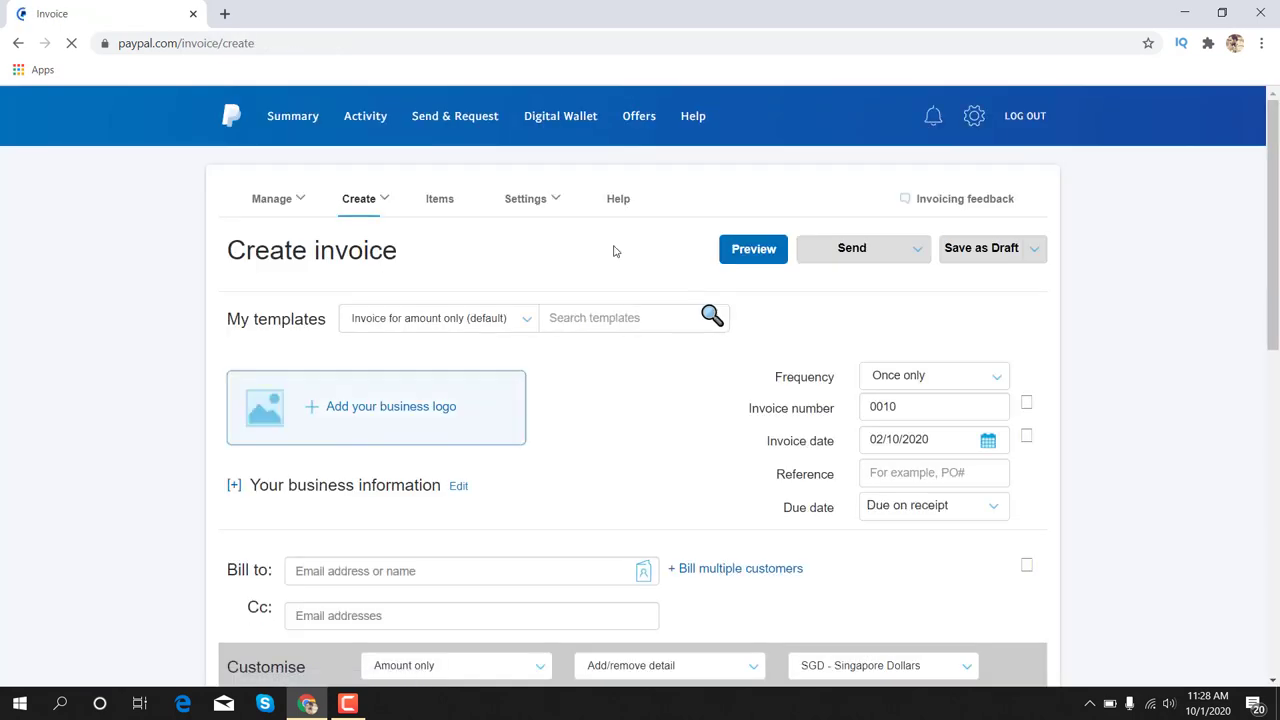
Under Bill to, enter the customer's e-mail address and choose the suggested contact
scroll(614, 250, "down", 5)
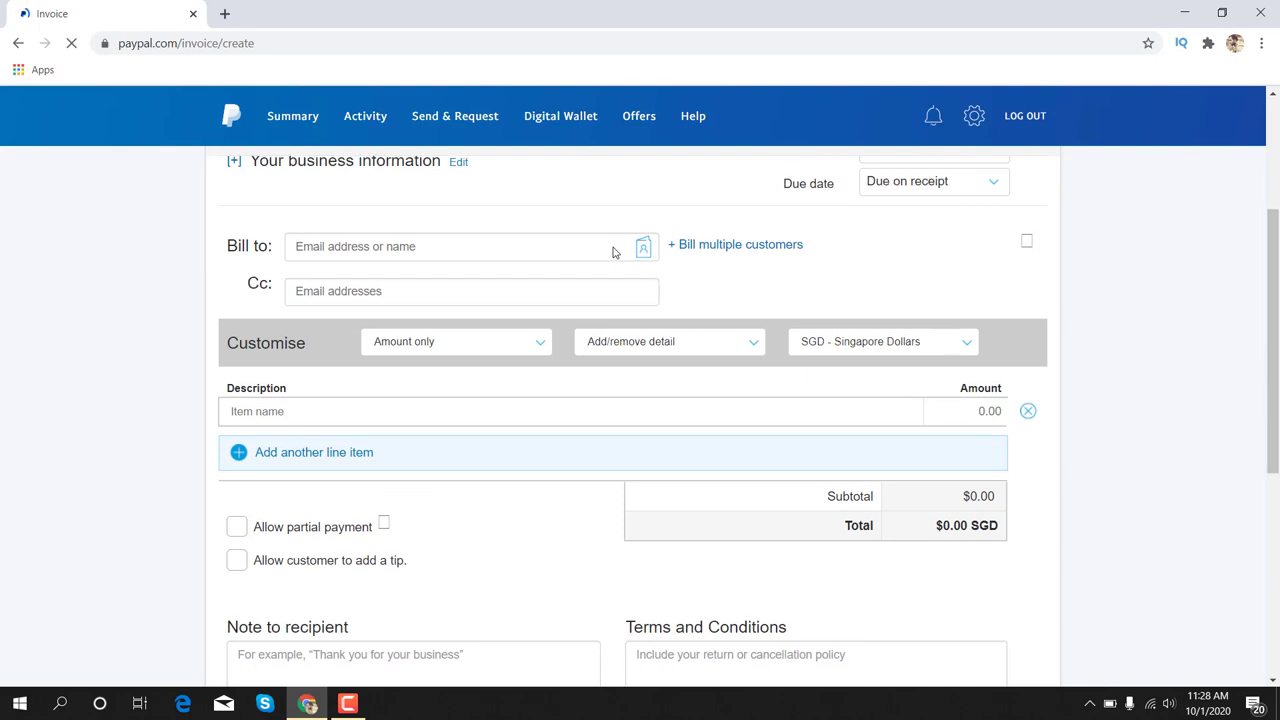
scroll(614, 248, "down", 2)
scroll(614, 250, "up", 7)
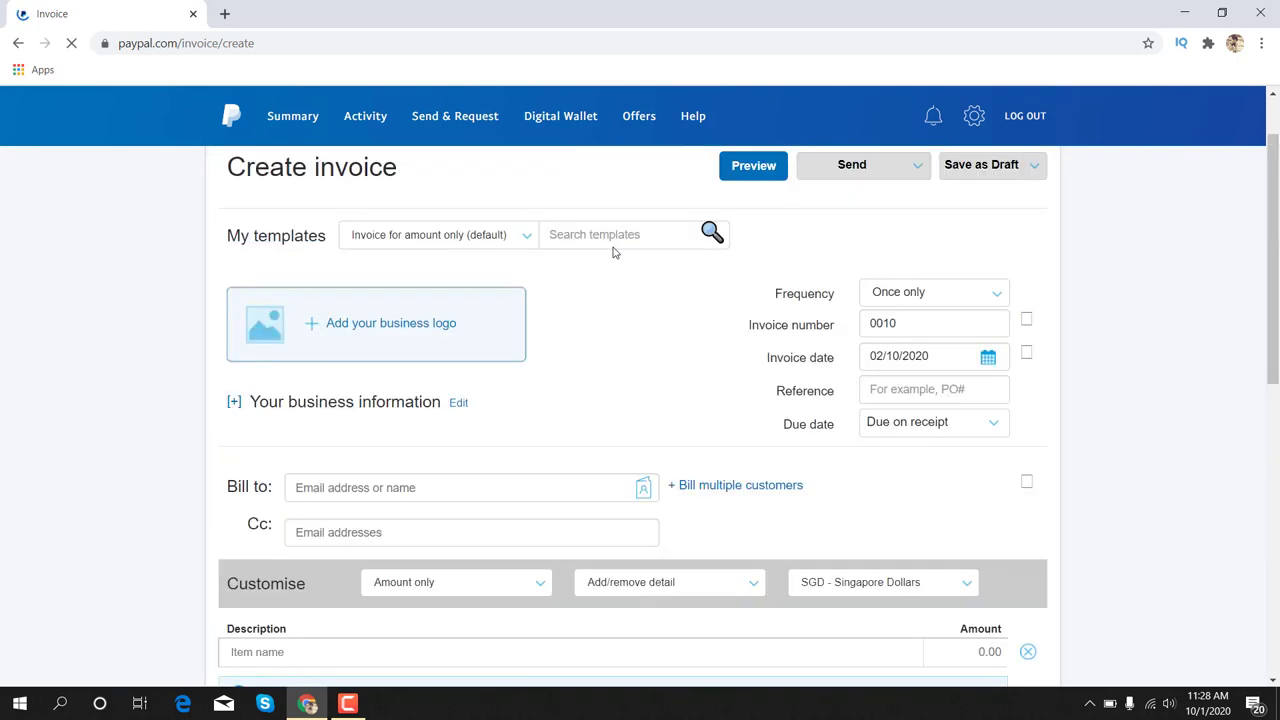
scroll(604, 368, "down", 3)
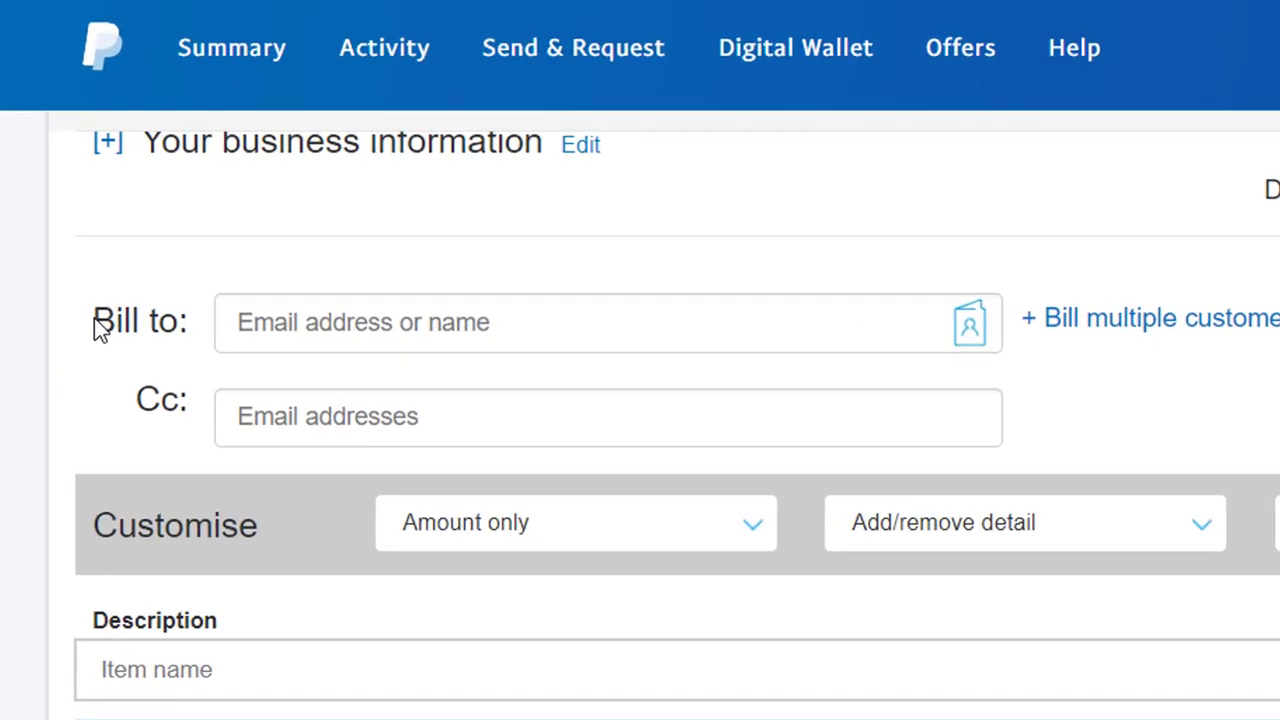
left_click_drag(105, 330, 177, 323)
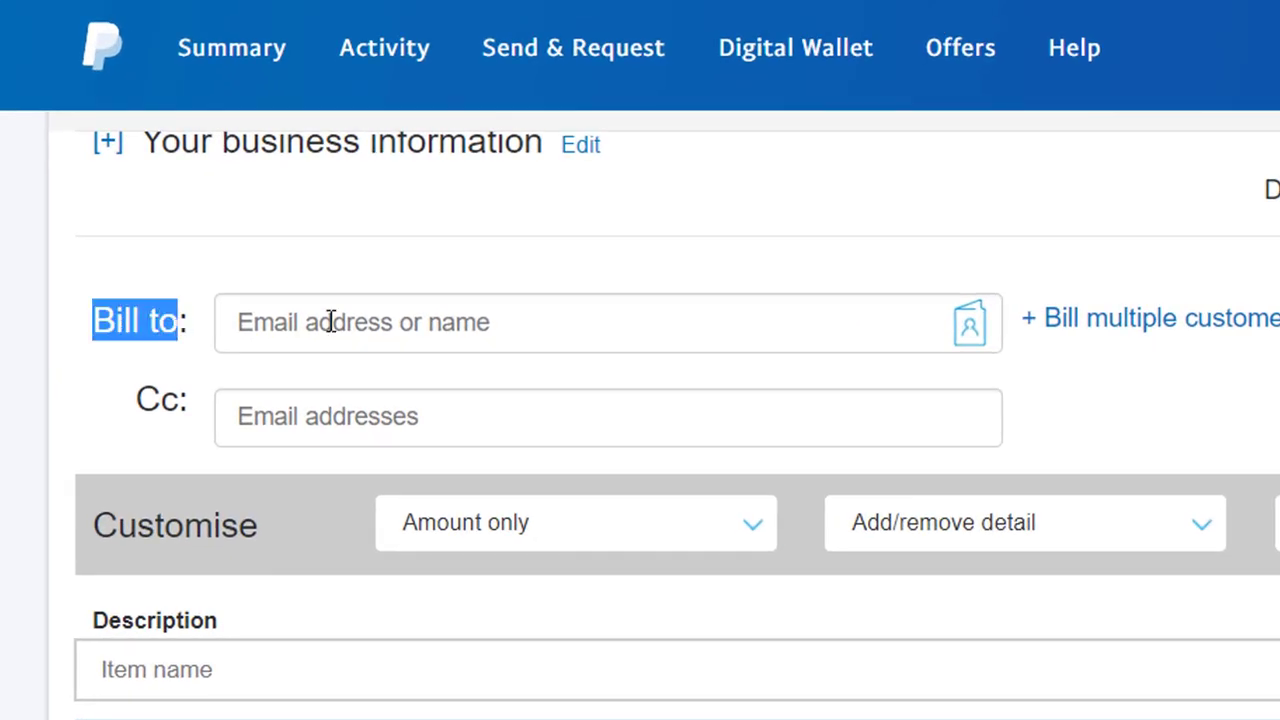
left_click(333, 322)
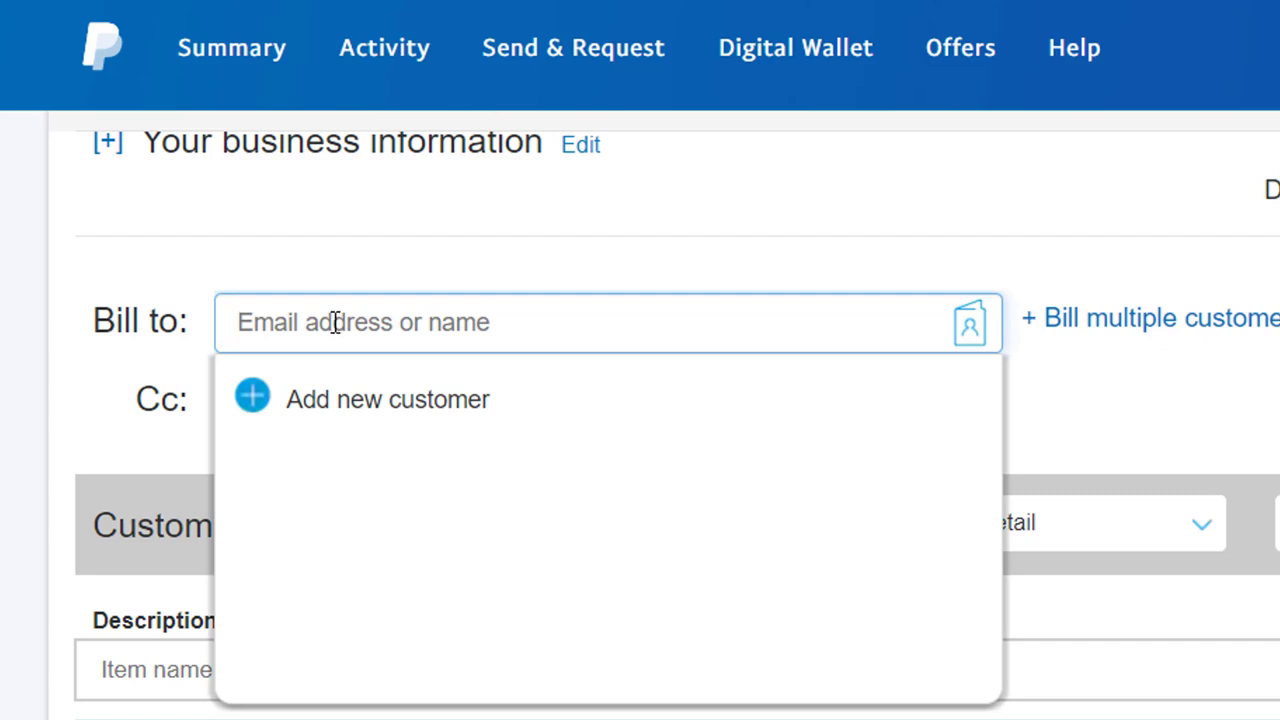
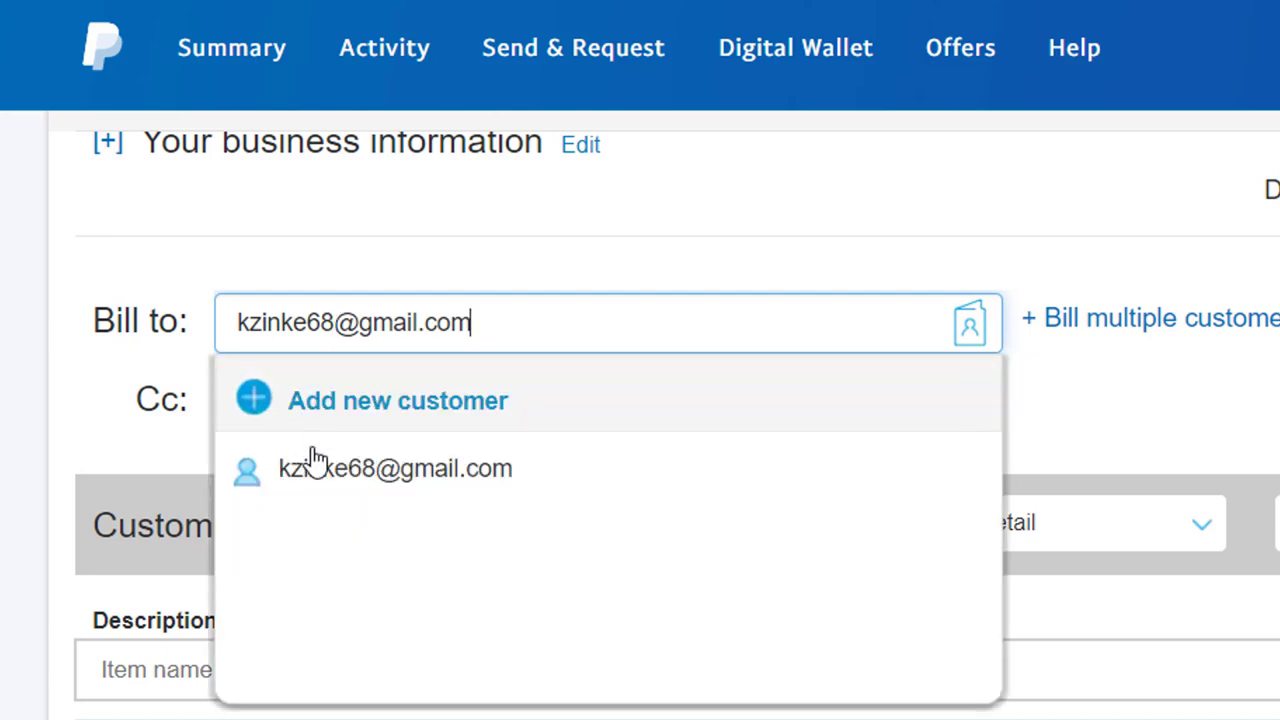
left_click(328, 490)
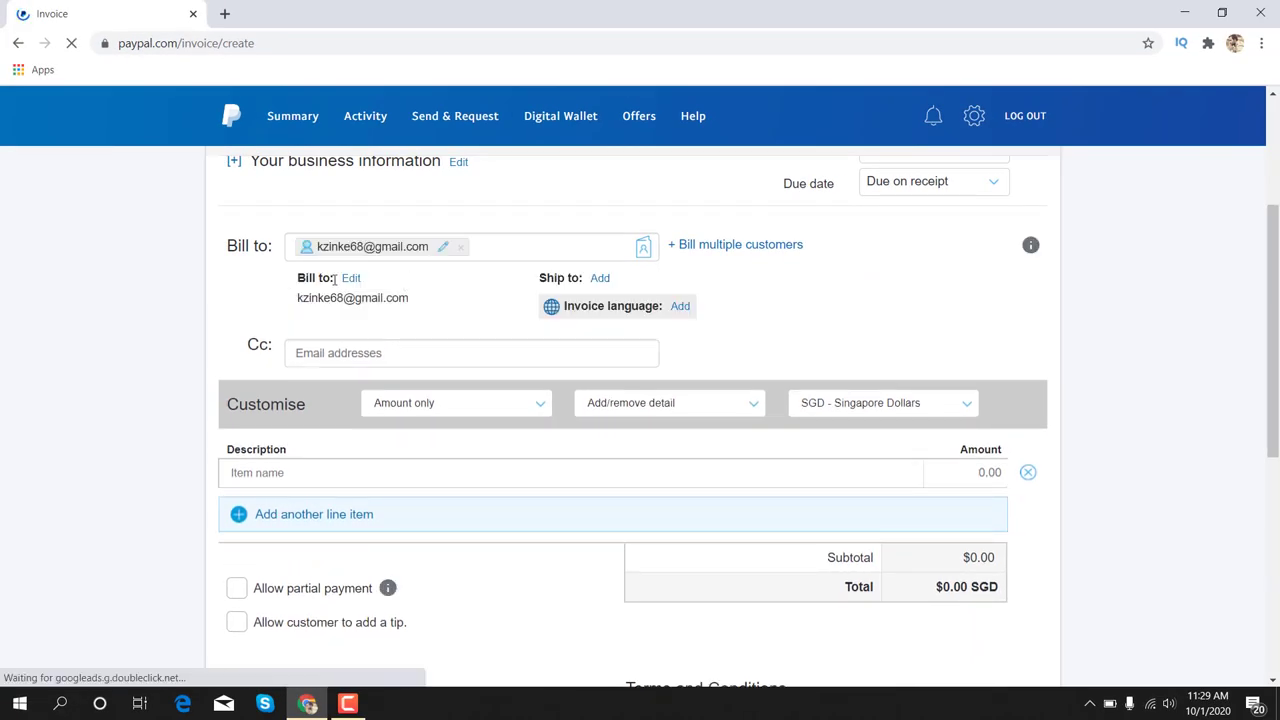
Switch the invoice currency to USD - US Dollars
scroll(434, 355, "down", 2)
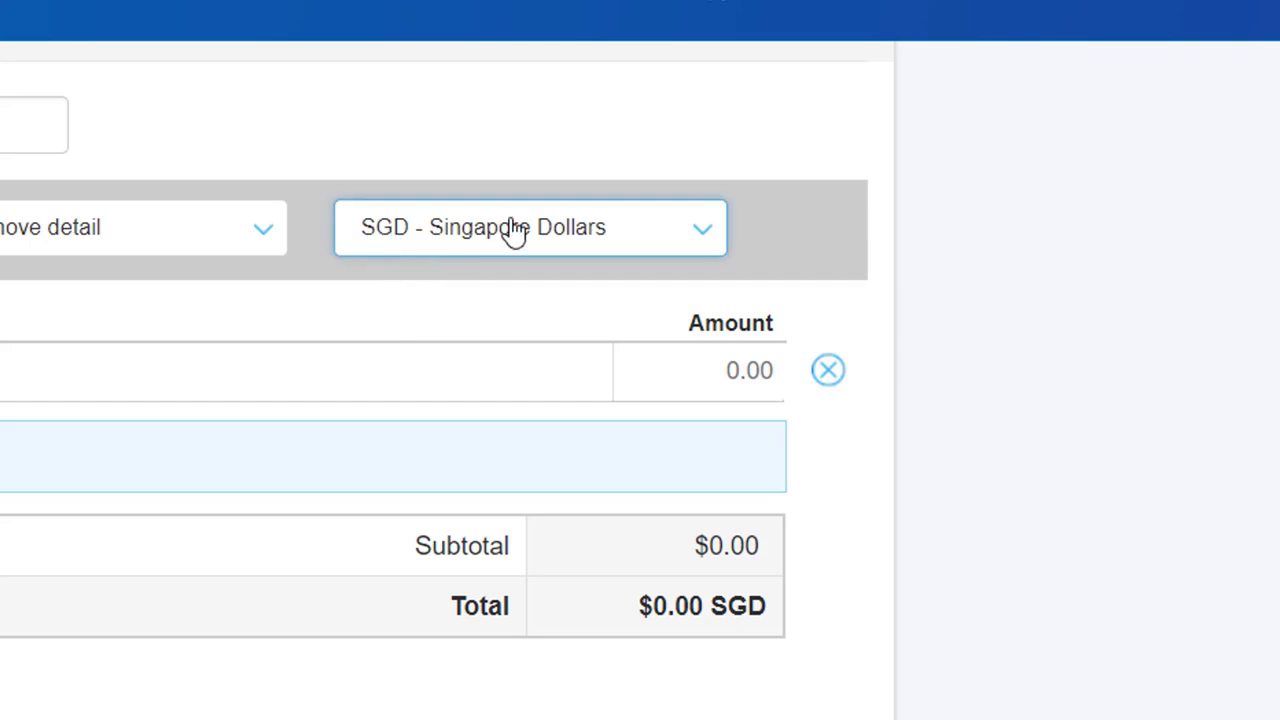
left_click(583, 227)
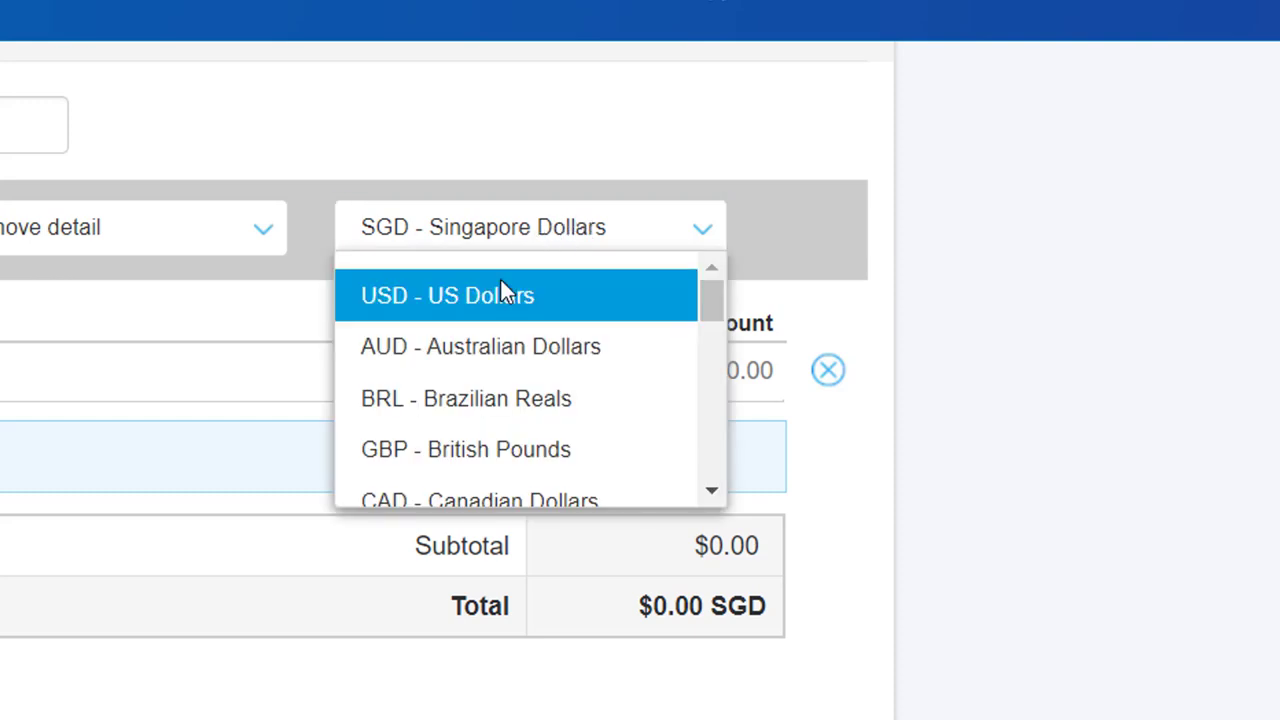
left_click(500, 292)
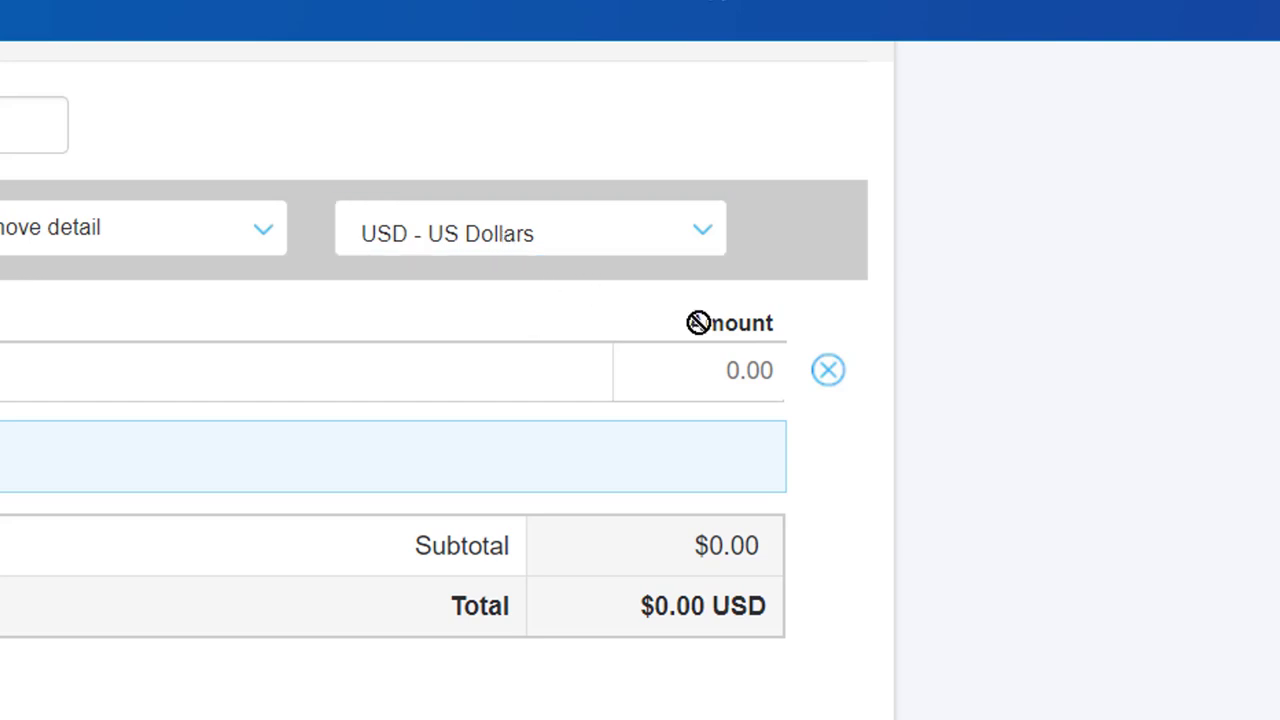
Enter 10 as the line item amount, making the total $10.00 USD
left_click_drag(704, 323, 760, 322)
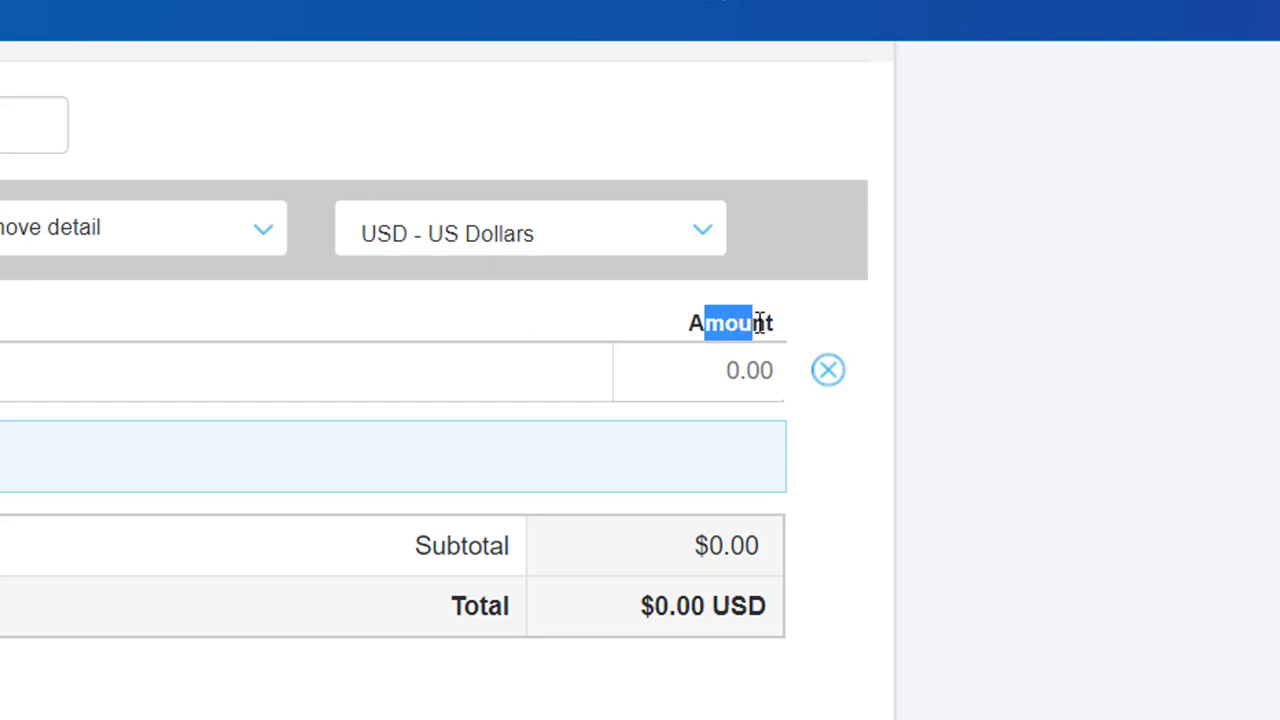
left_click(775, 378)
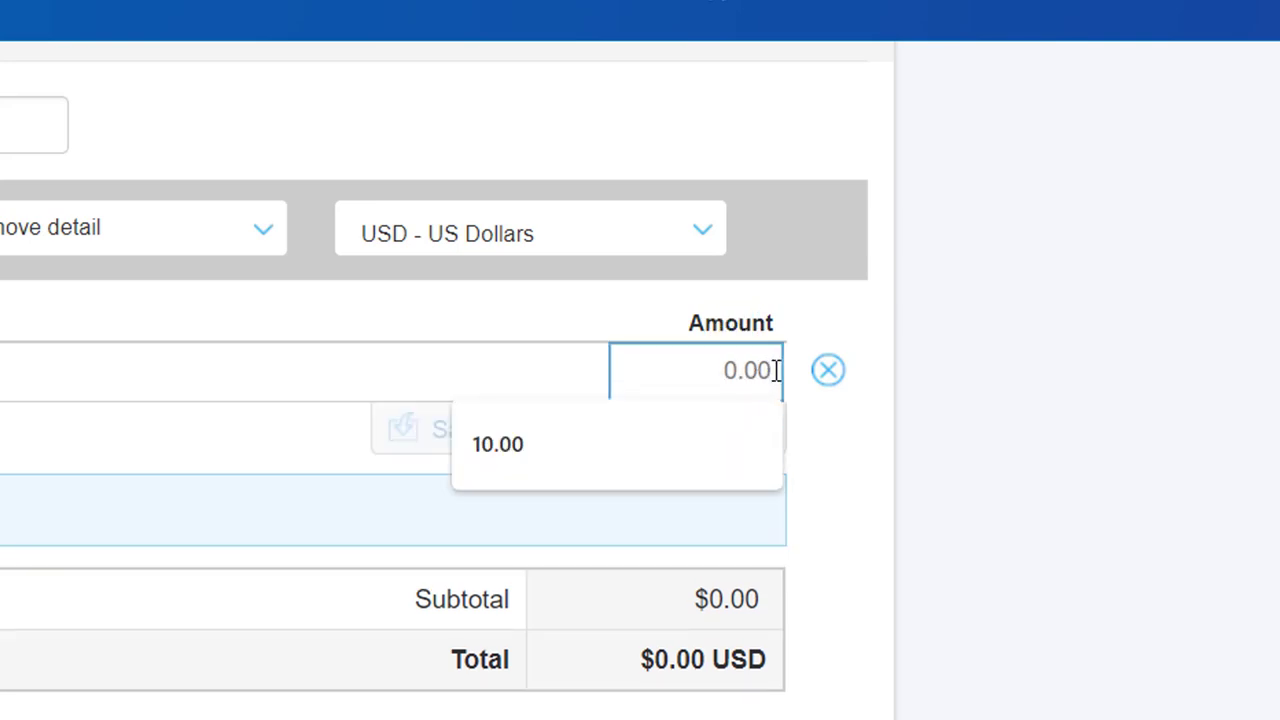
type("10")
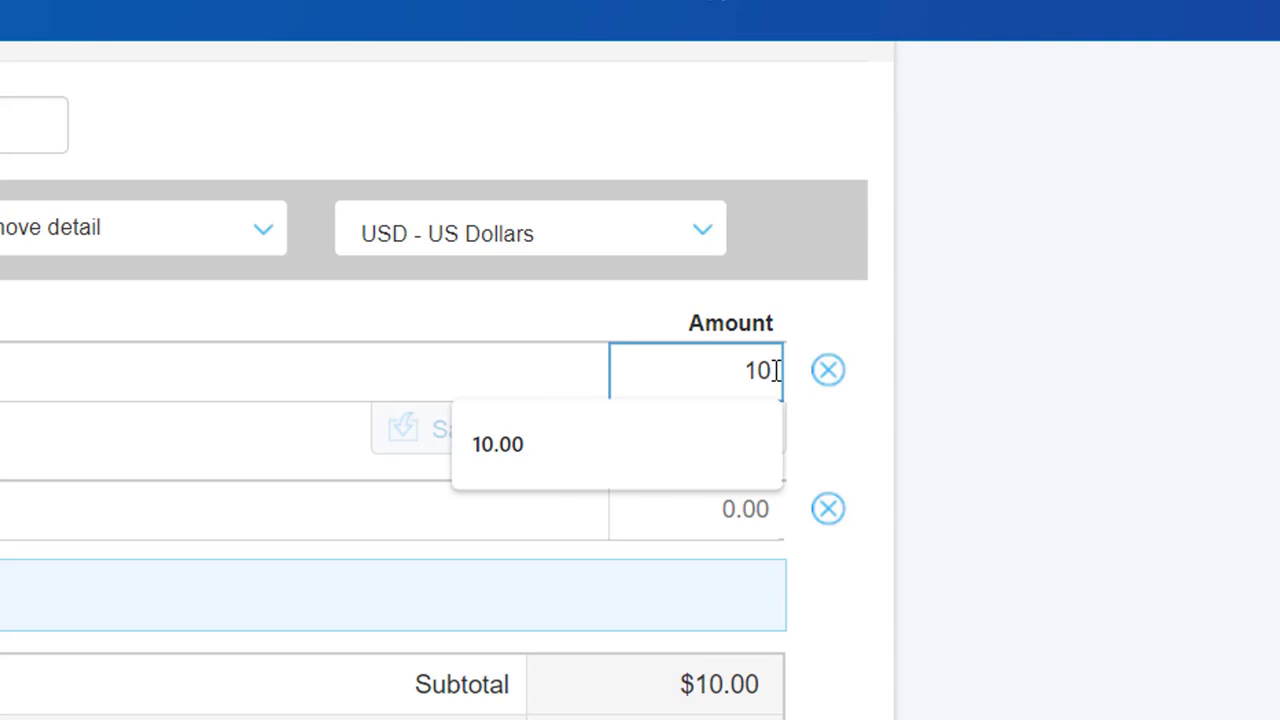
left_click(1000, 366)
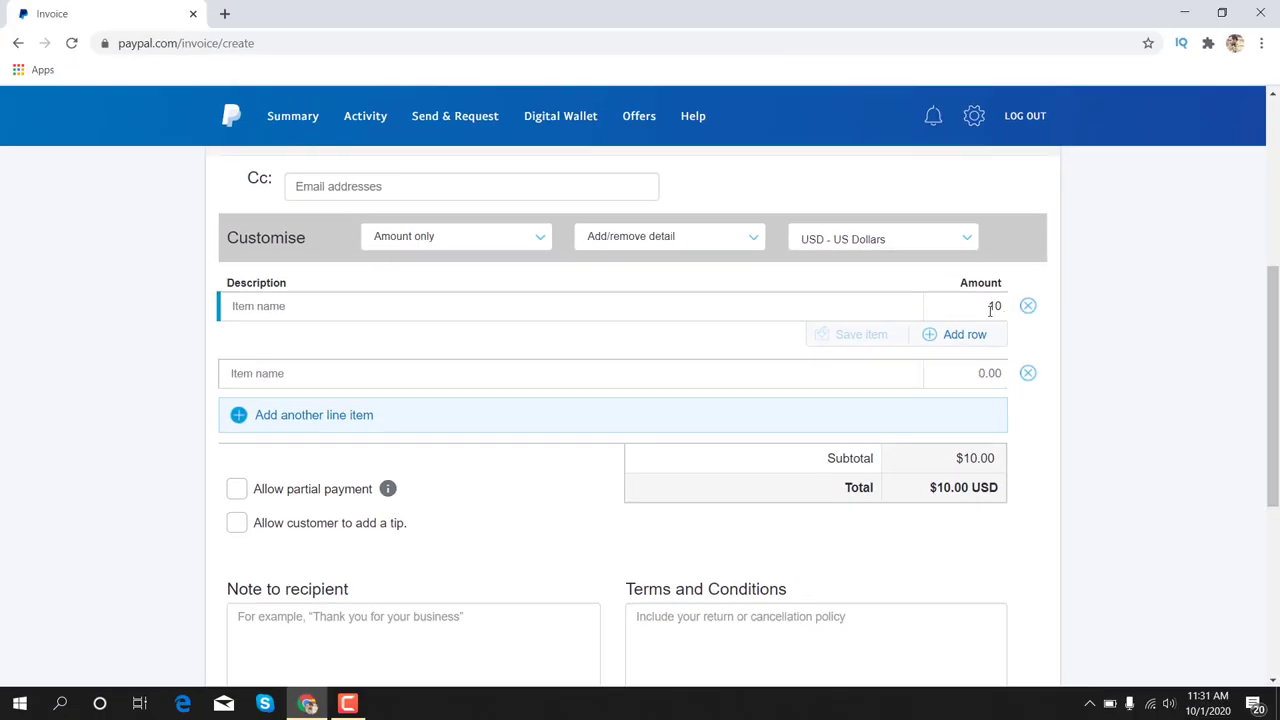
scroll(1058, 425, "down", 2)
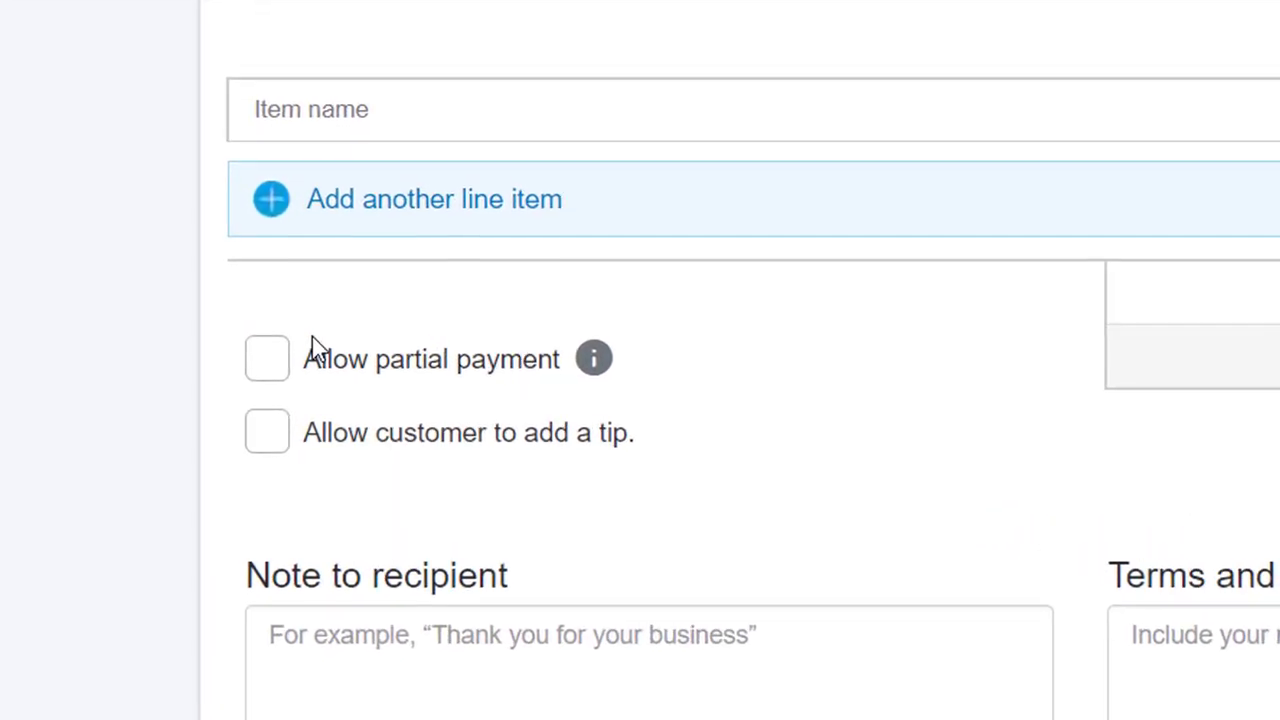
left_click(270, 368)
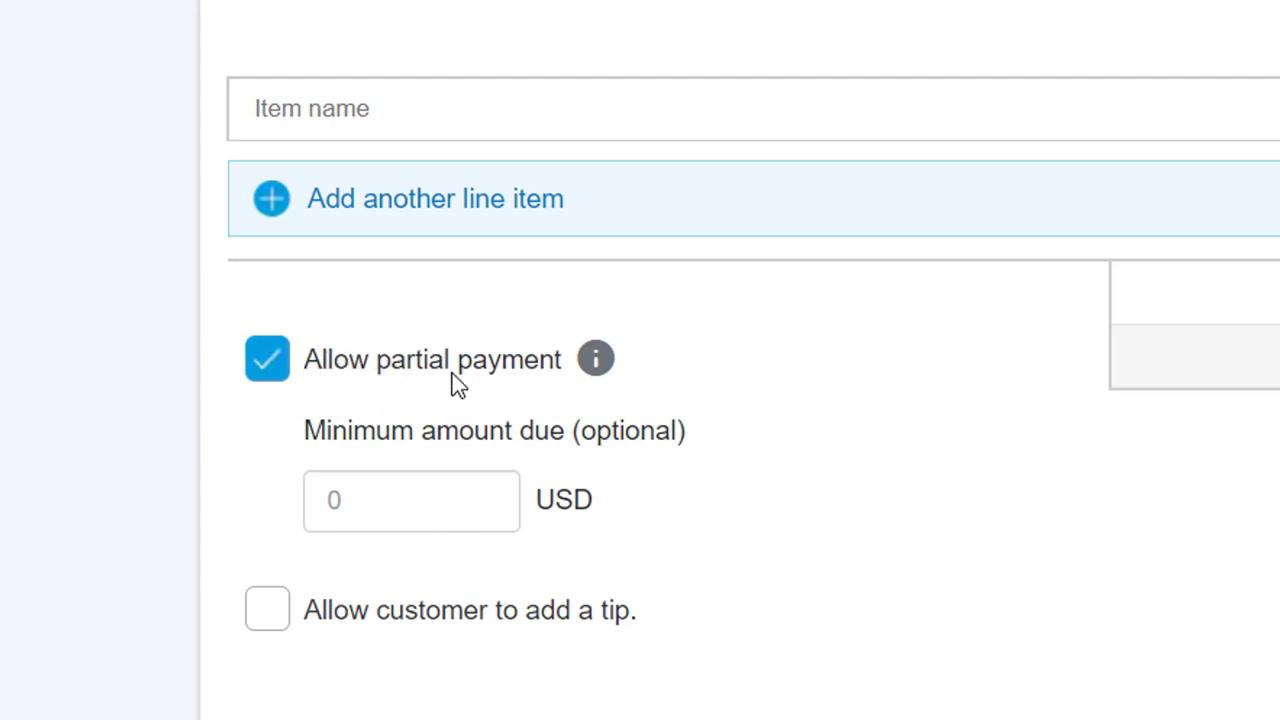
left_click(268, 360)
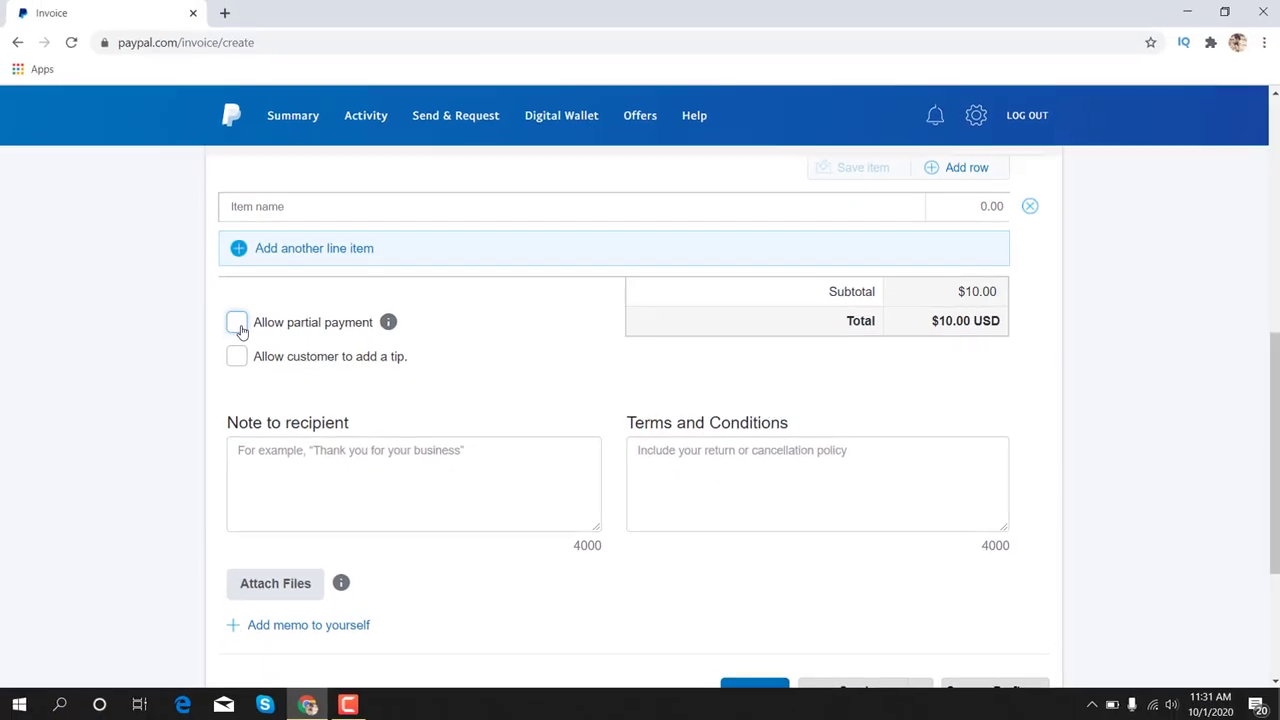
scroll(536, 376, "down", 3)
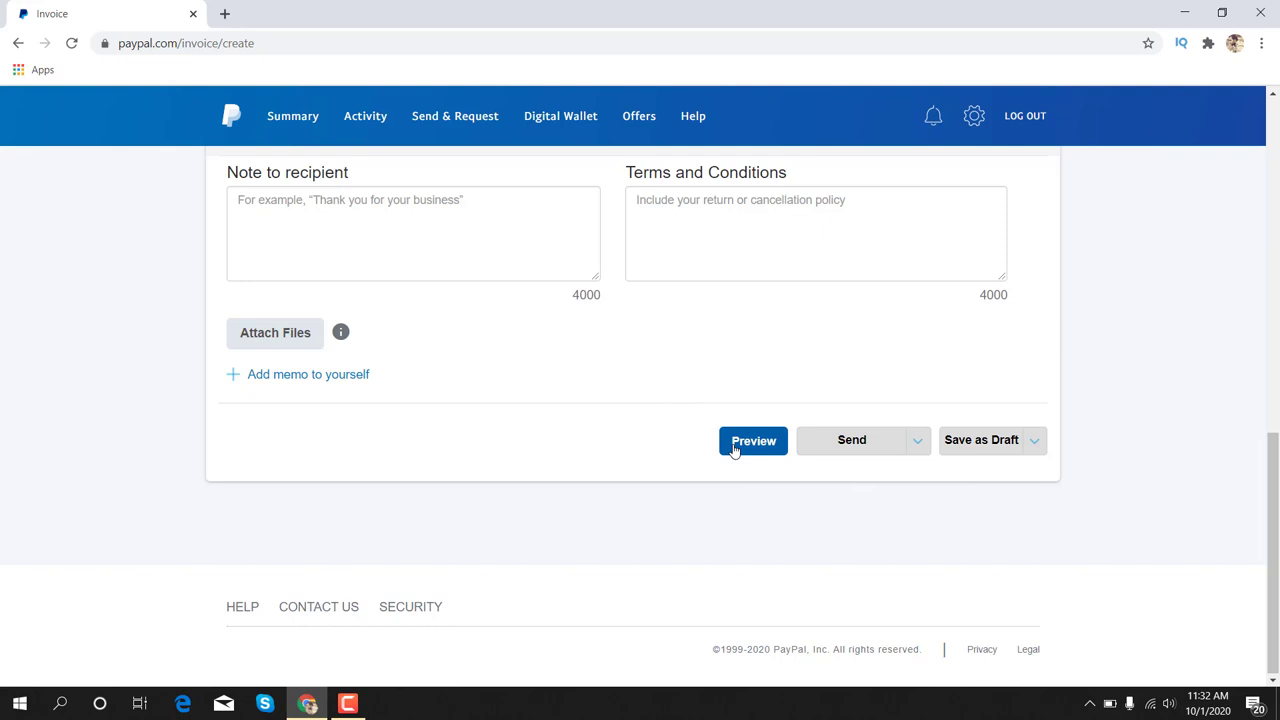
Preview invoice 0010 and check its $10.00 USD total
left_click(753, 441)
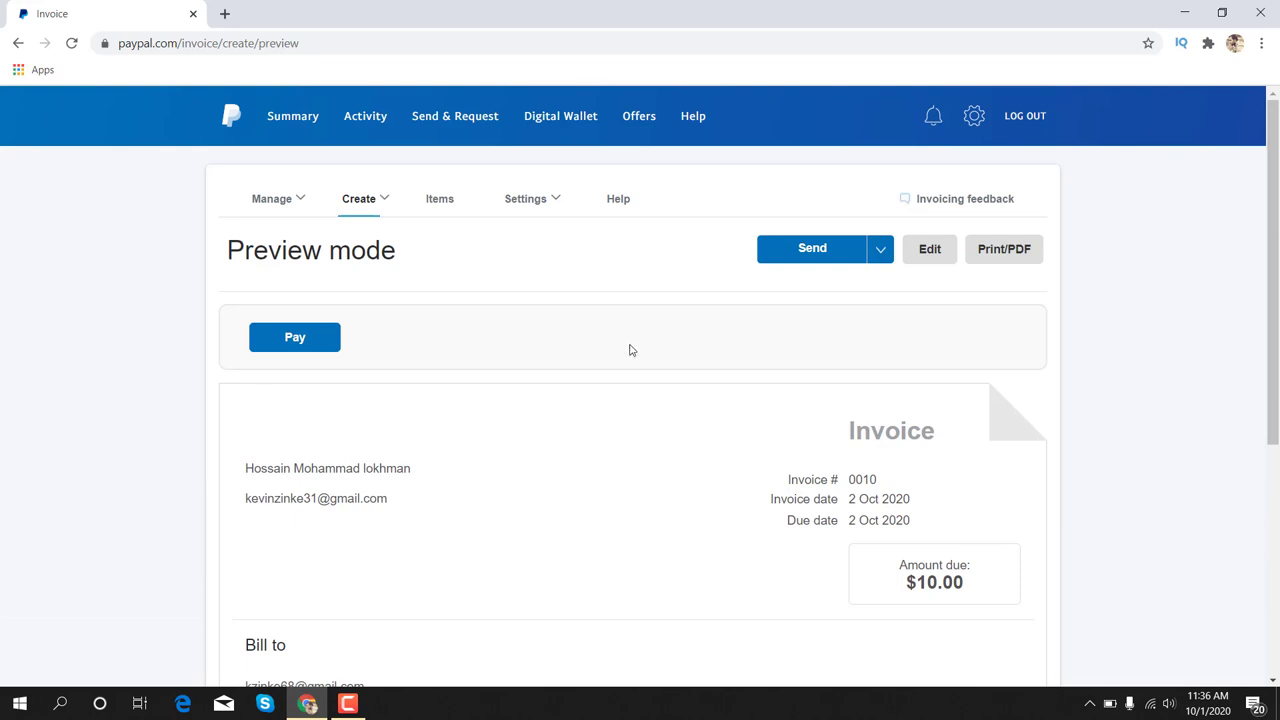
scroll(755, 313, "down", 4)
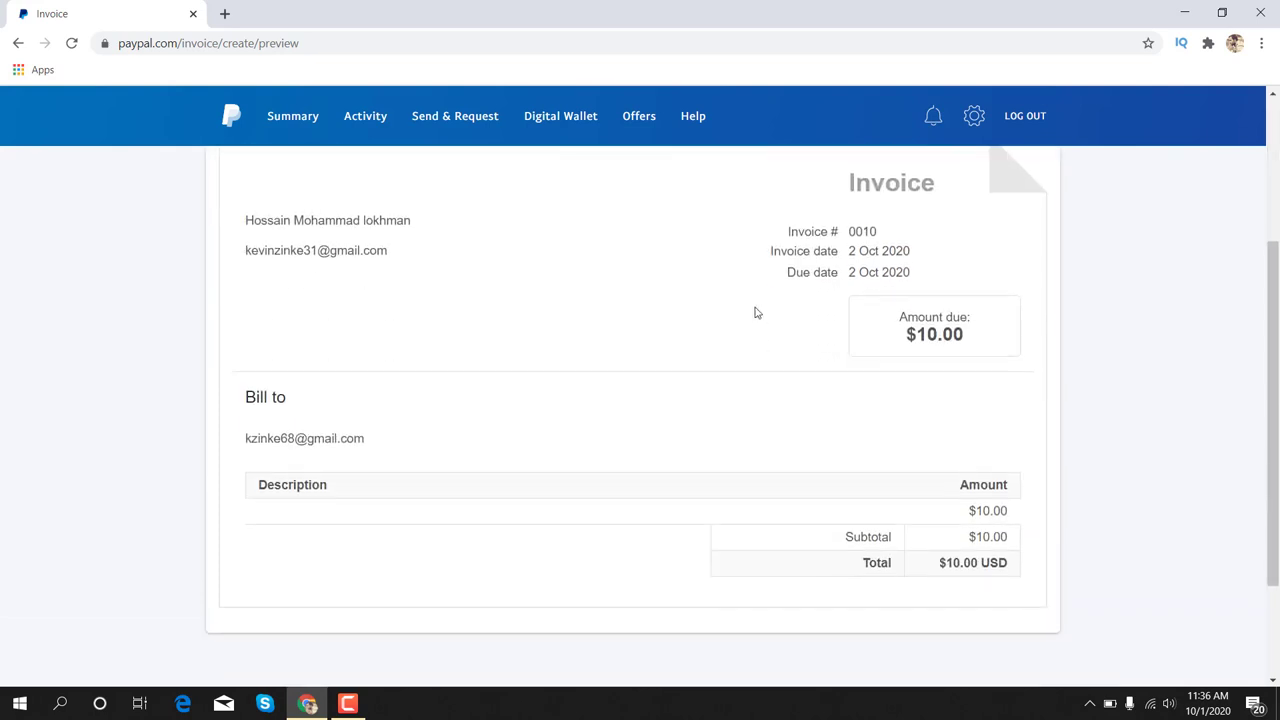
scroll(755, 313, "up", 1)
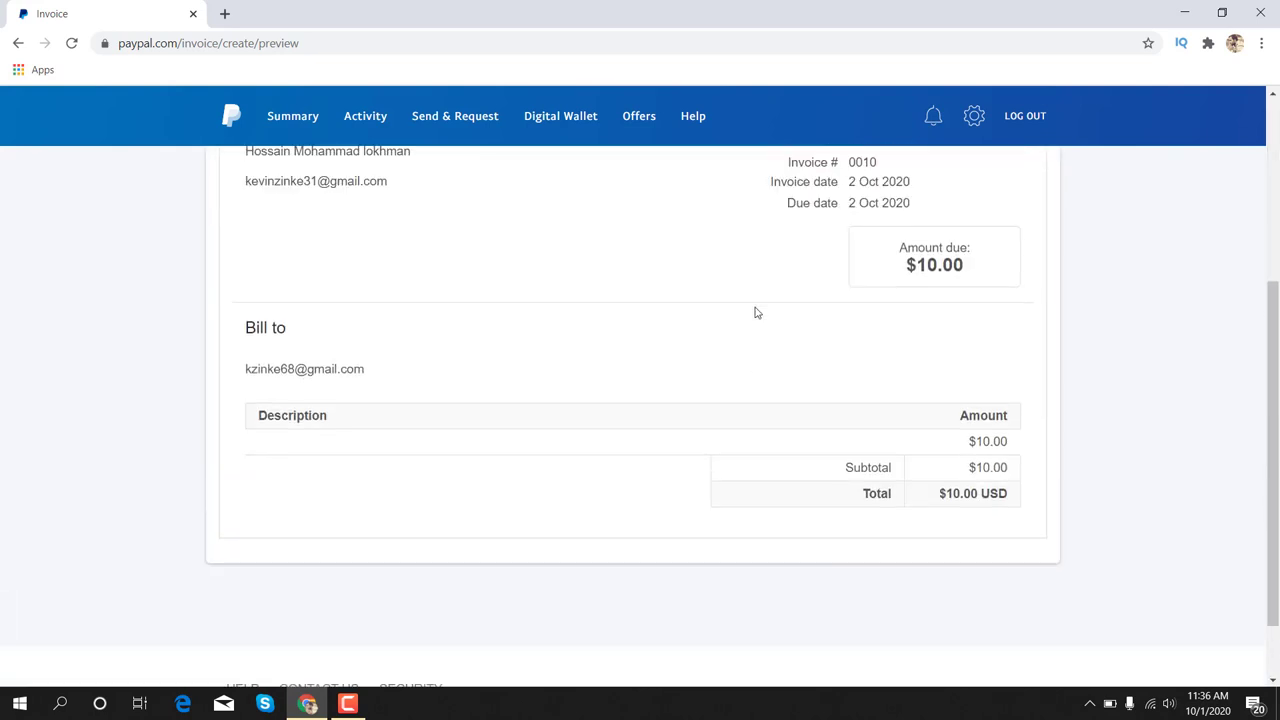
scroll(755, 313, "up", 4)
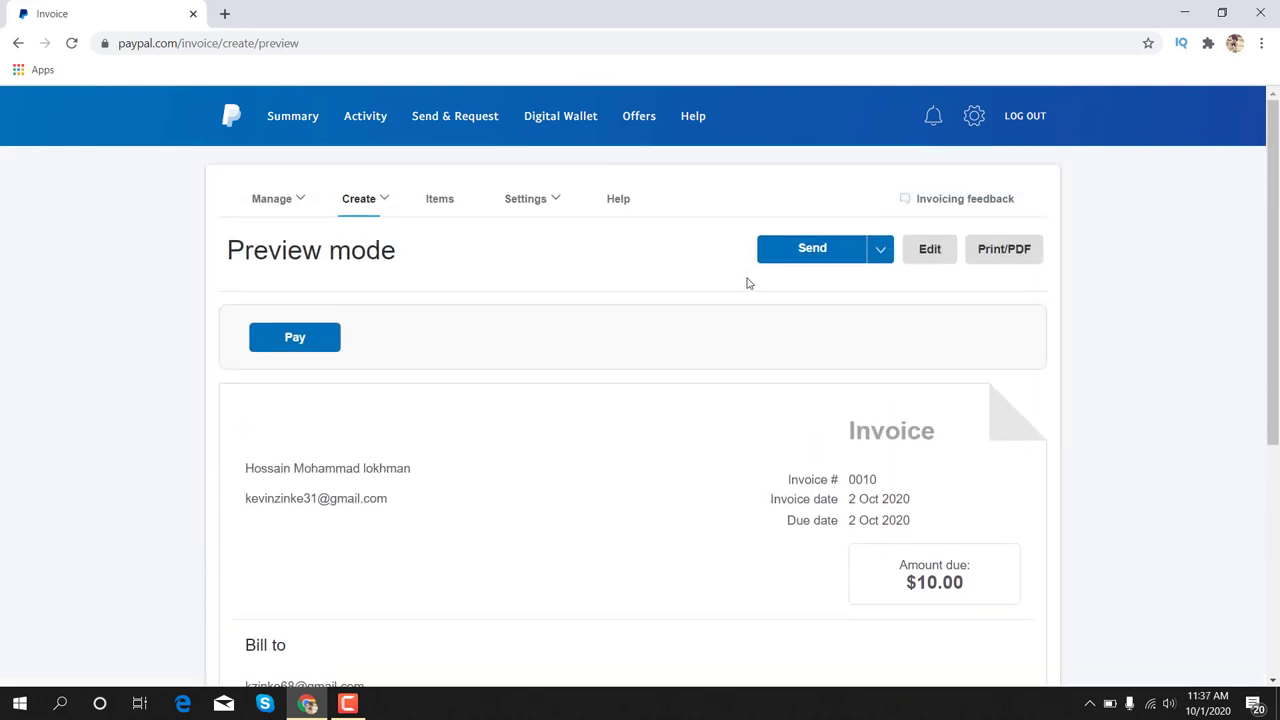
Choose Share link myself from Send and copy the invoice 0010 link
left_click(880, 250)
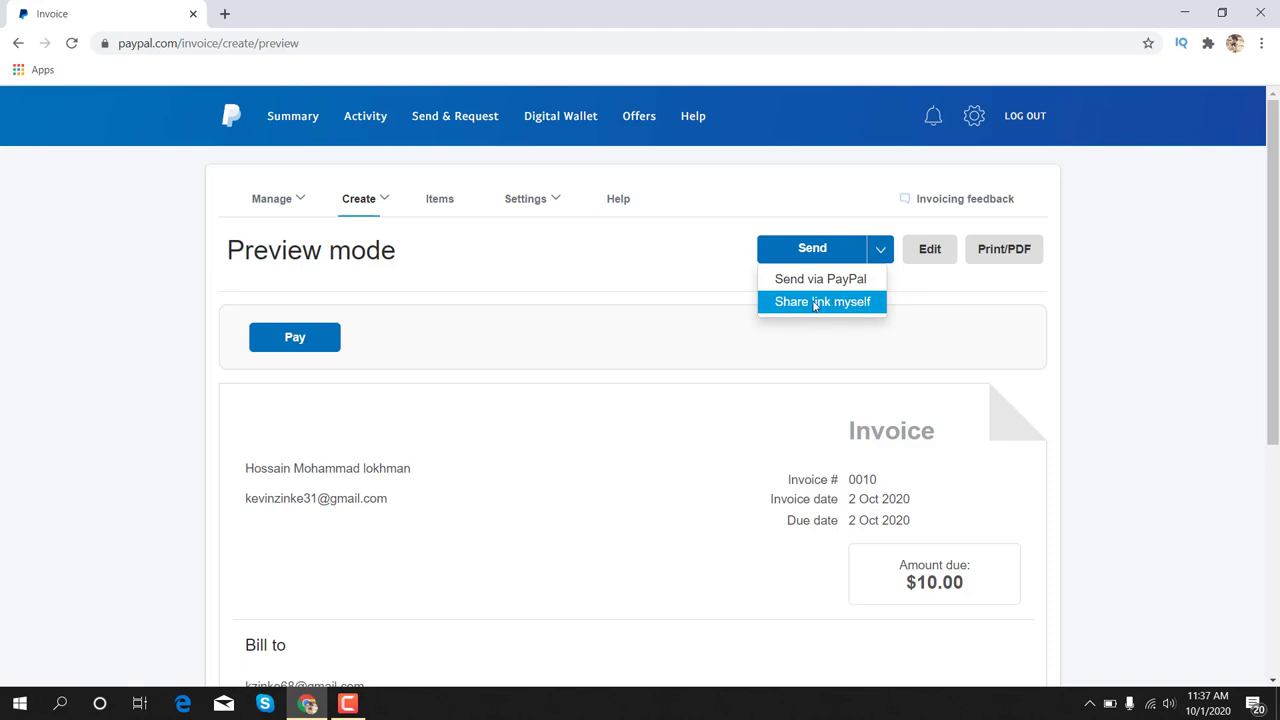
left_click(815, 302)
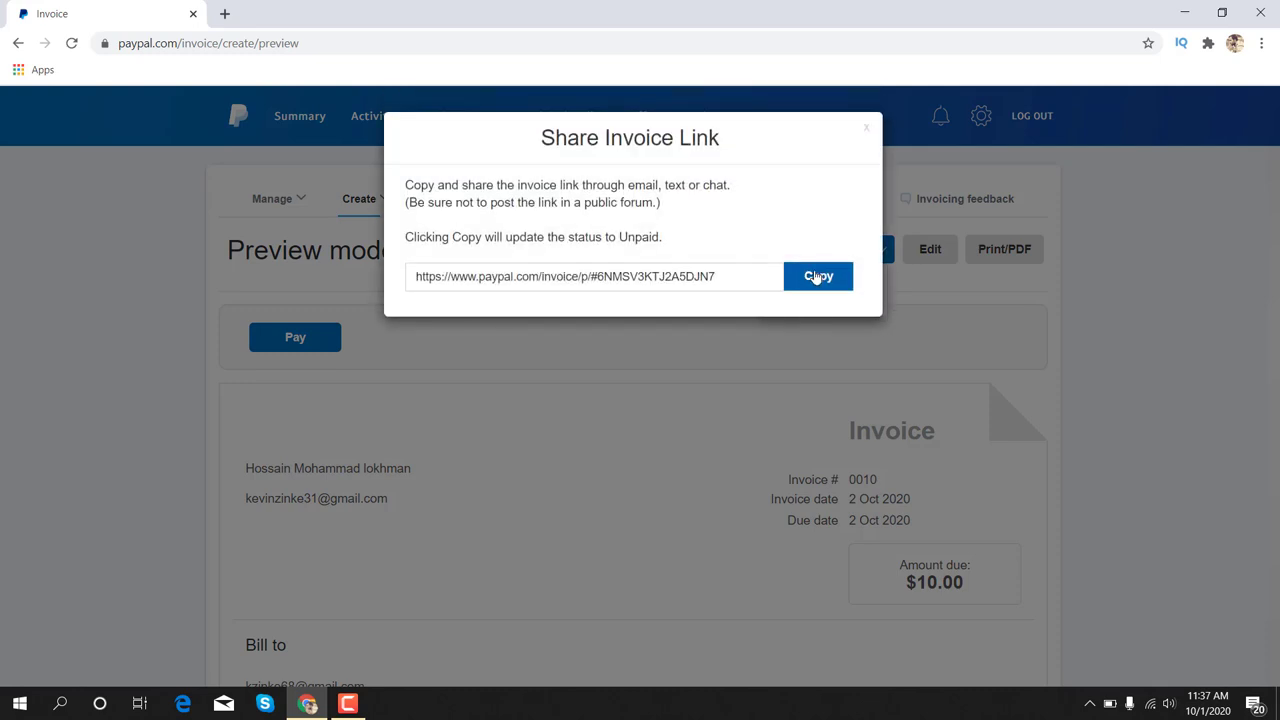
left_click(816, 277)
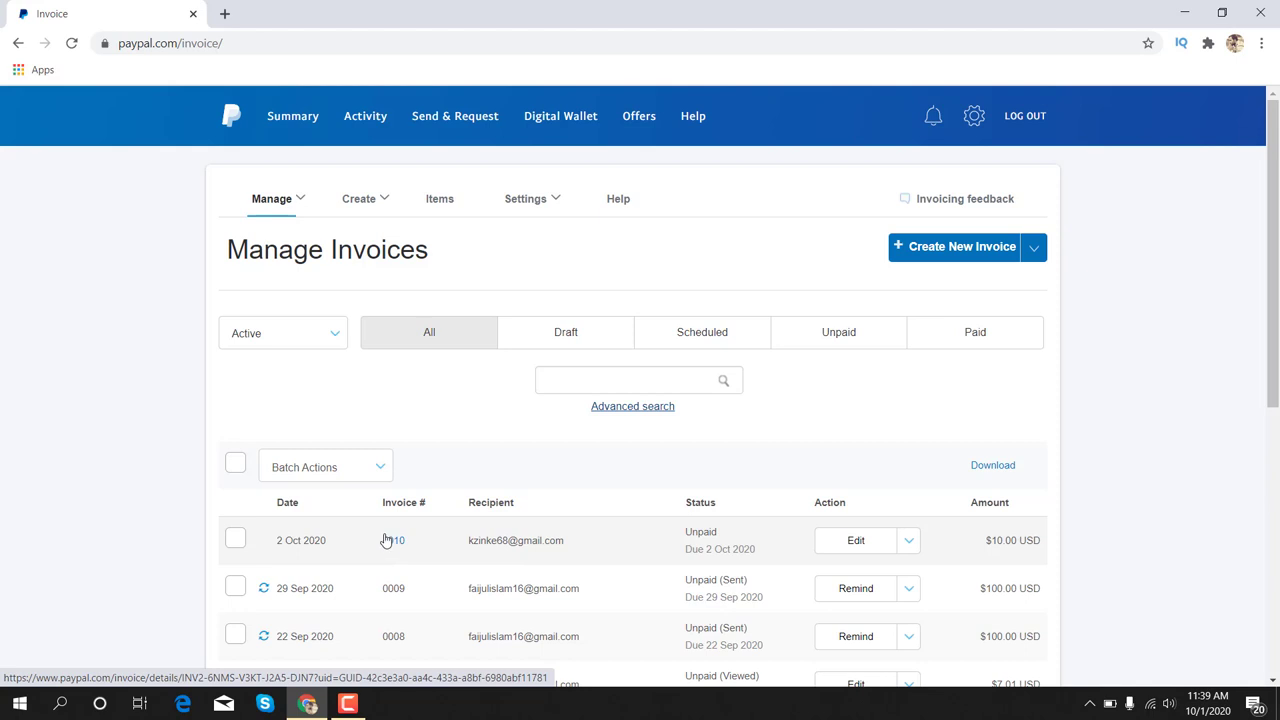
In a new browser tab, open the Virtual visa wallet site and log in
left_click(224, 14)
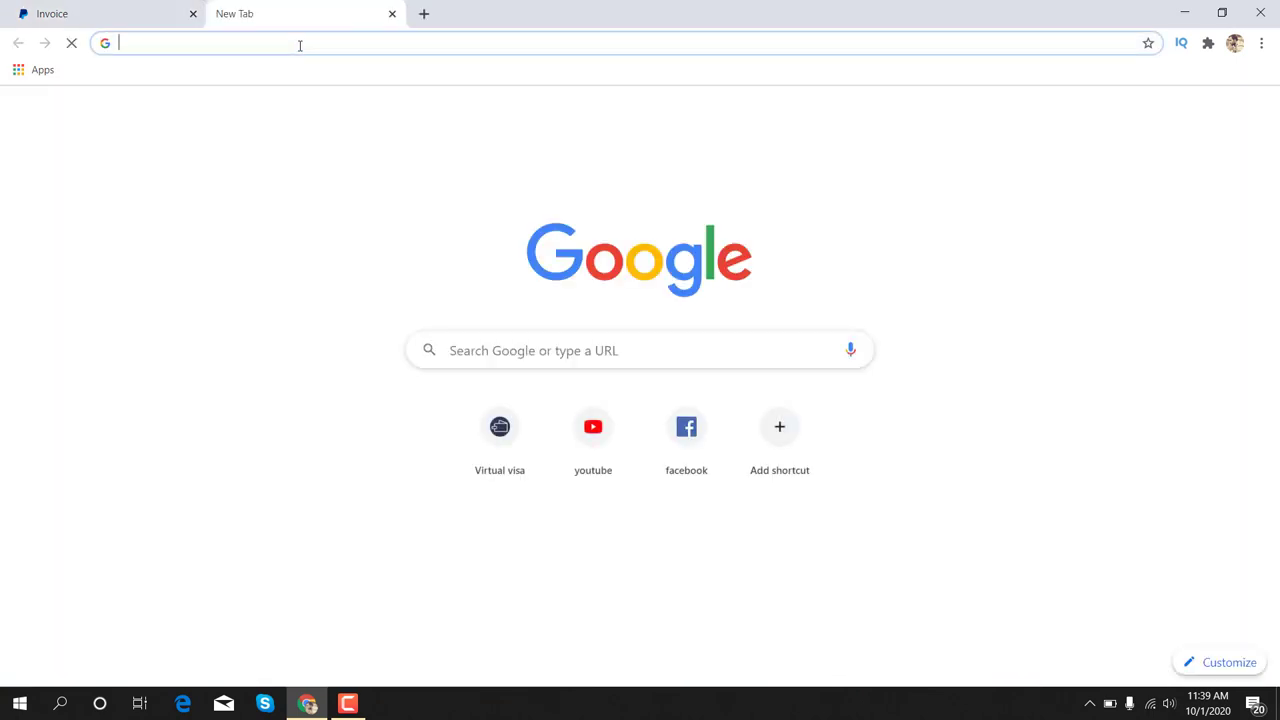
left_click(501, 438)
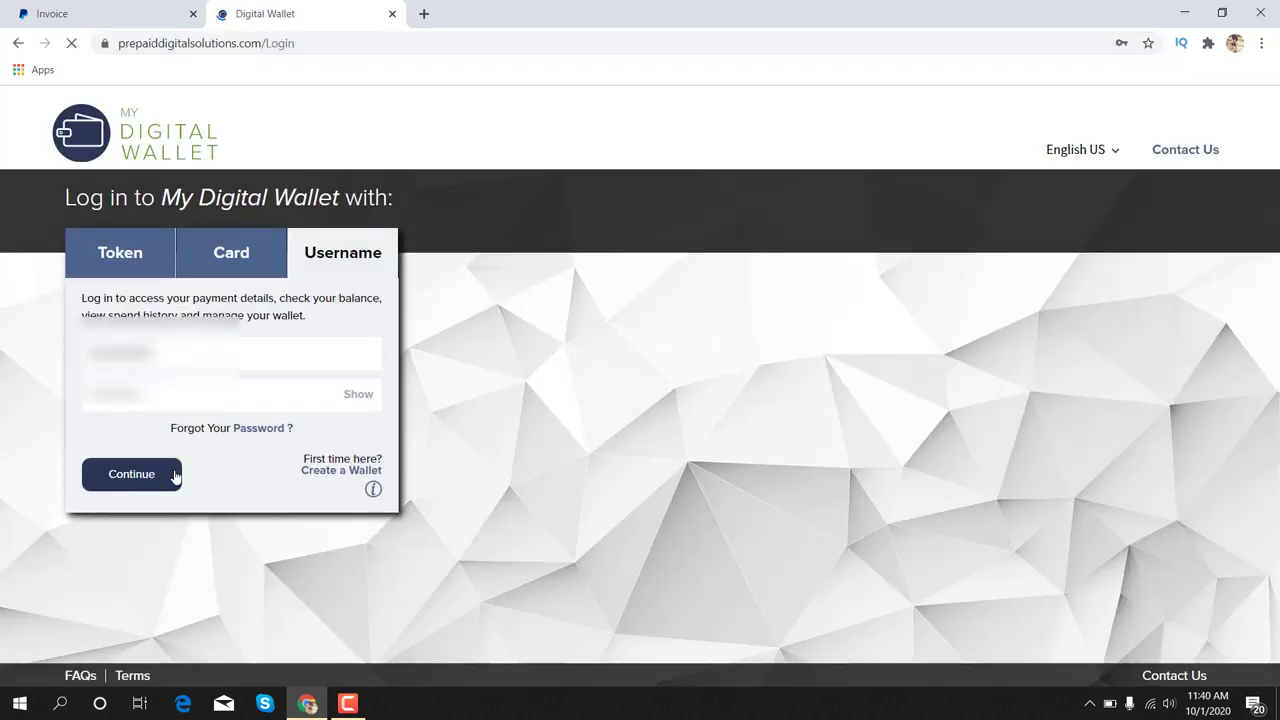
left_click(174, 477)
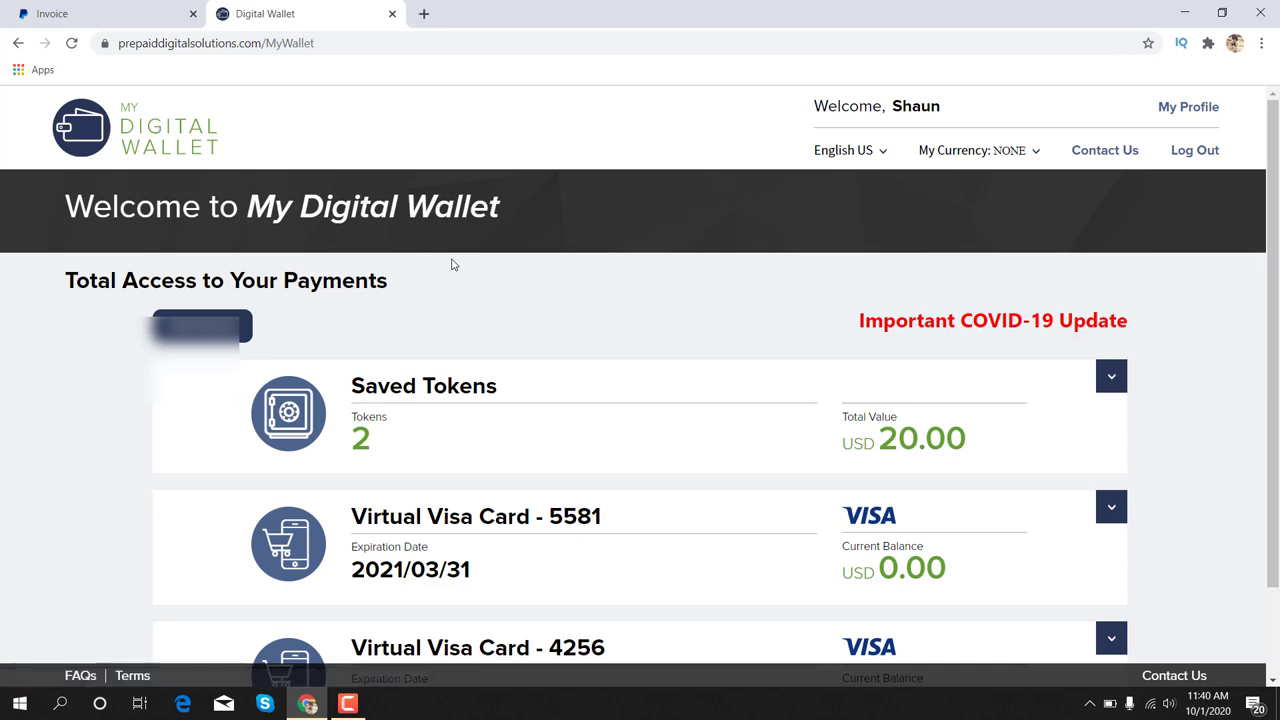
Select the first USD 10.00 saved token and request a Virtual Visa Card with it
left_click(1100, 375)
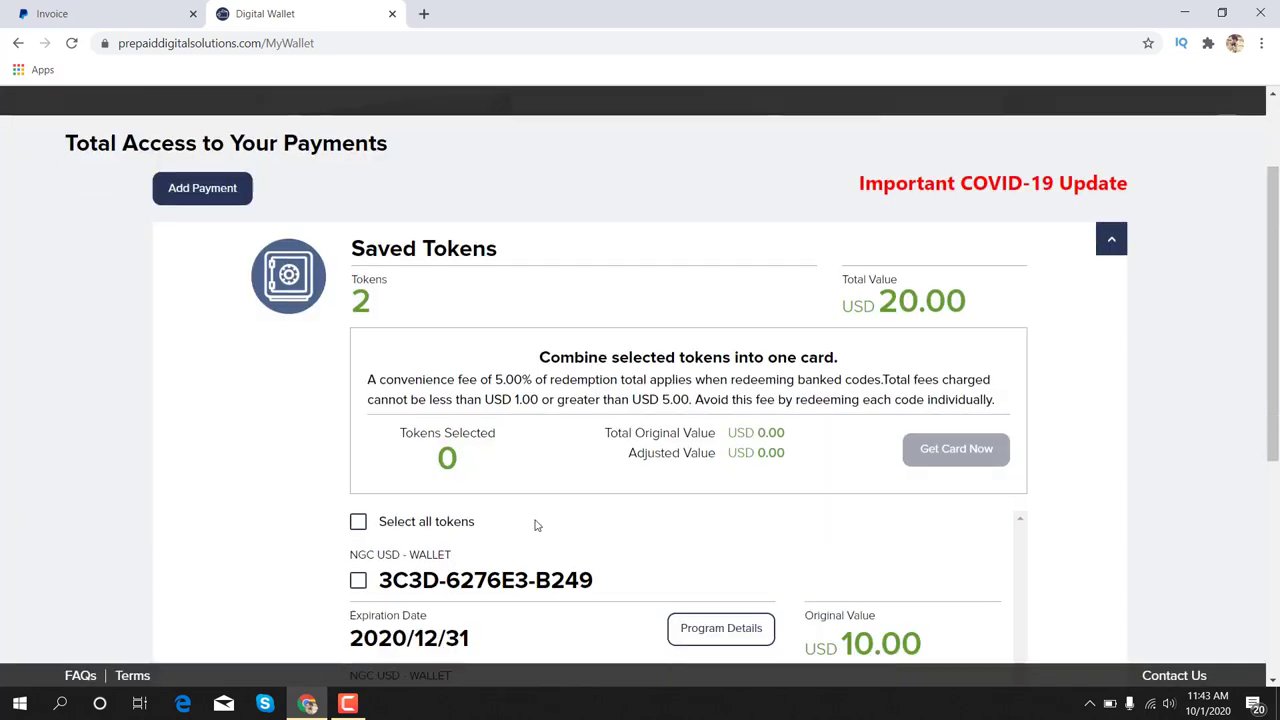
left_click(360, 446)
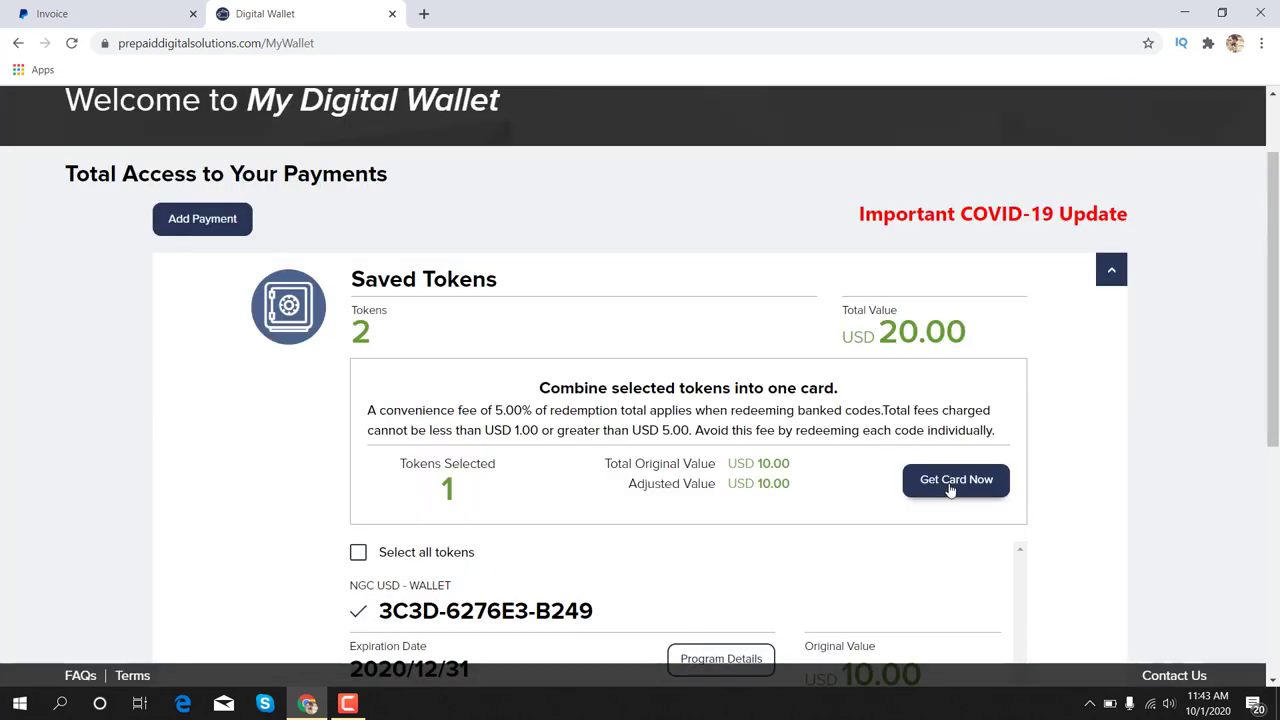
left_click(950, 482)
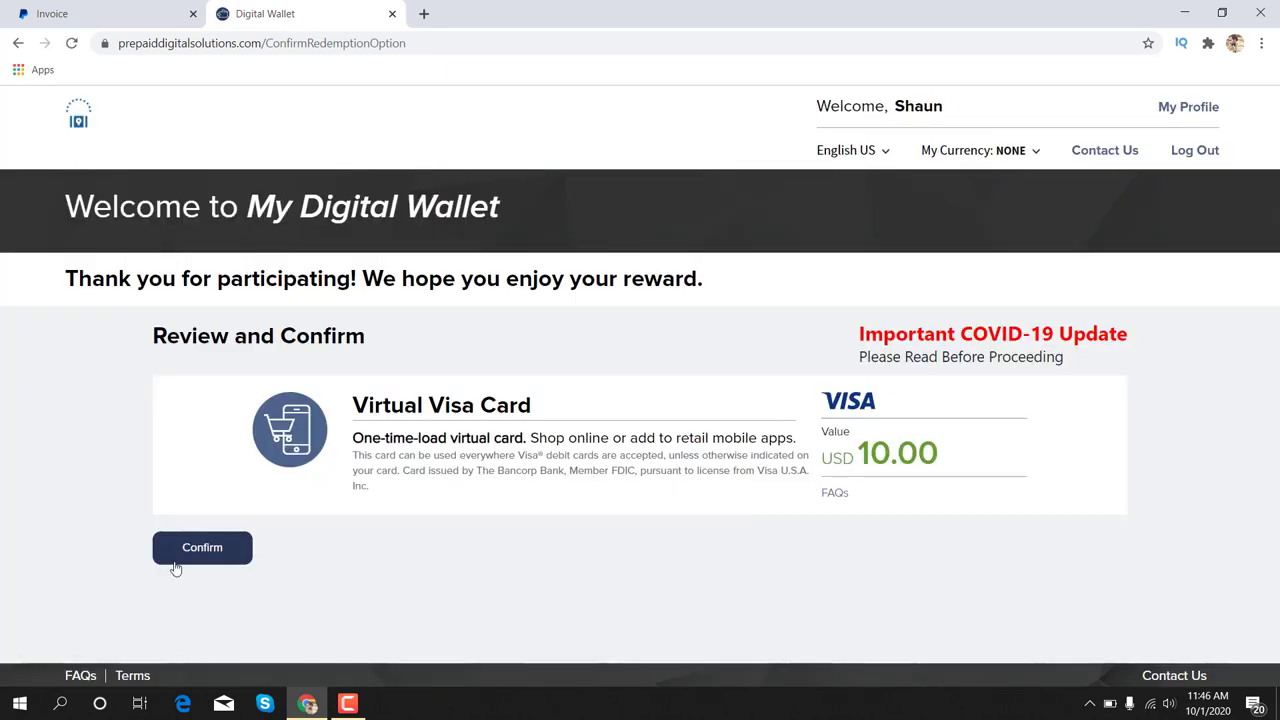
Confirm the USD 10.00 card redemption, agree to the cardholder terms, and return to the wallet
left_click(183, 553)
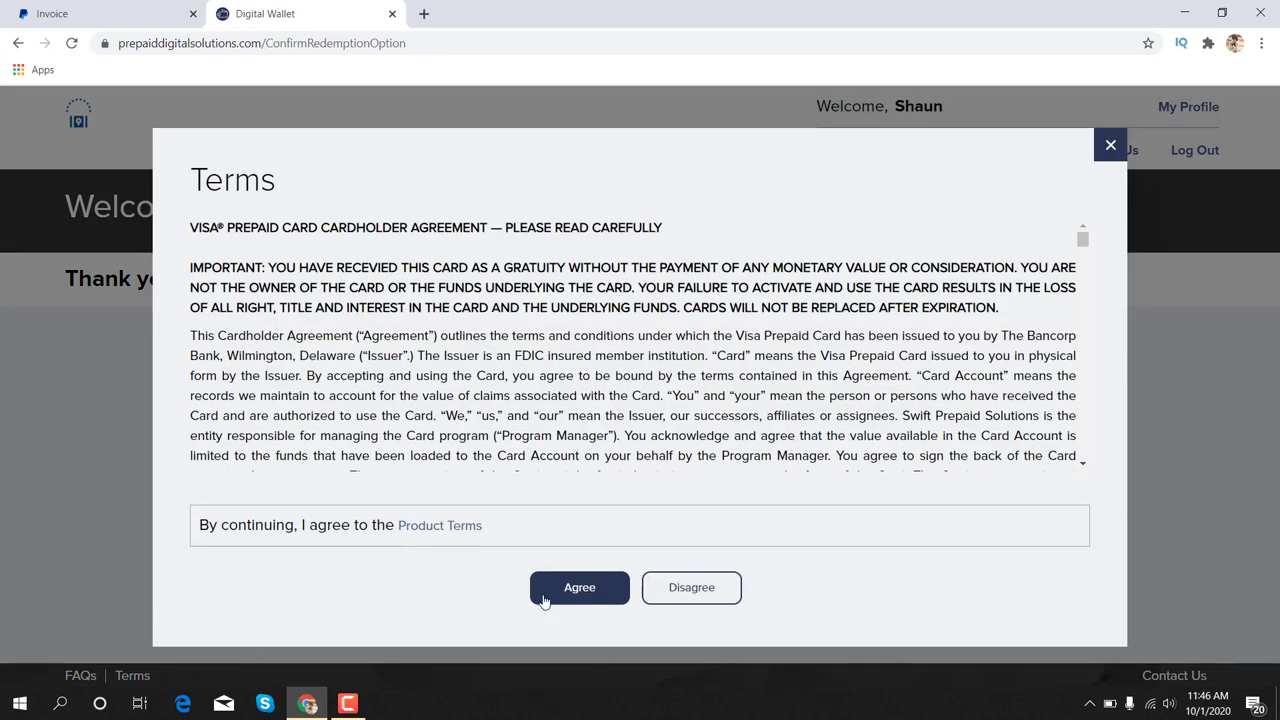
left_click(551, 590)
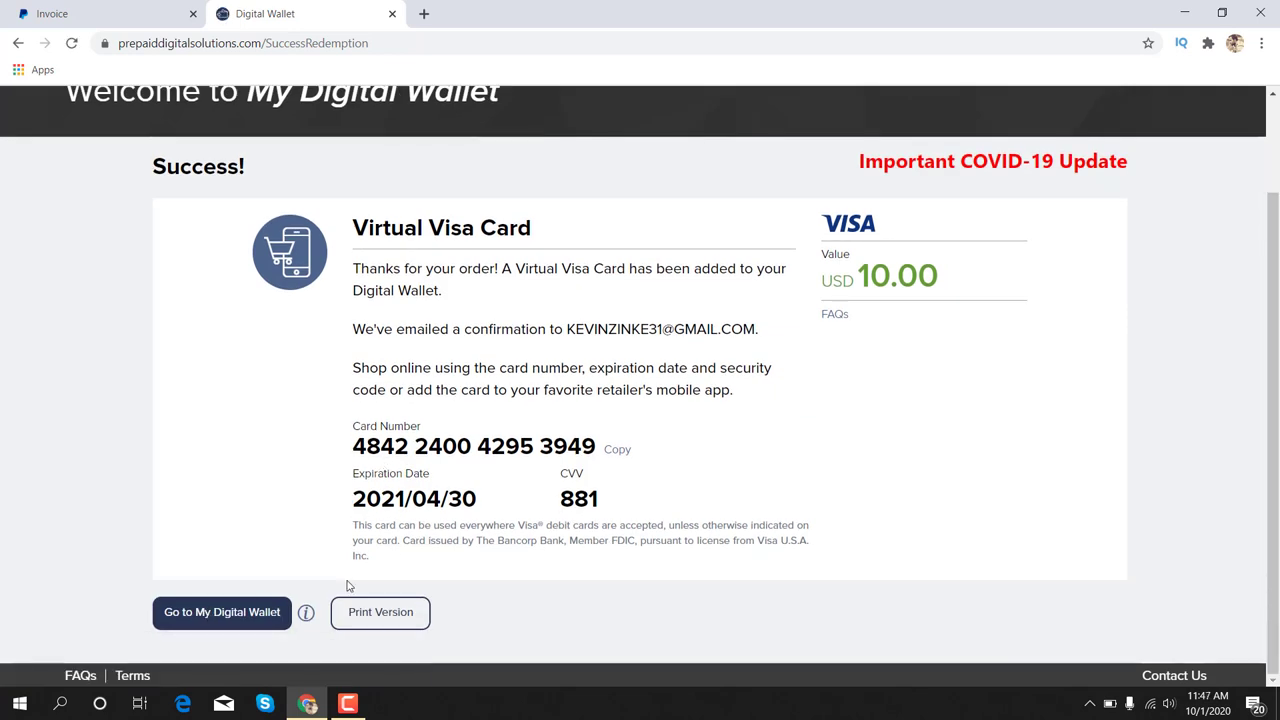
left_click(218, 612)
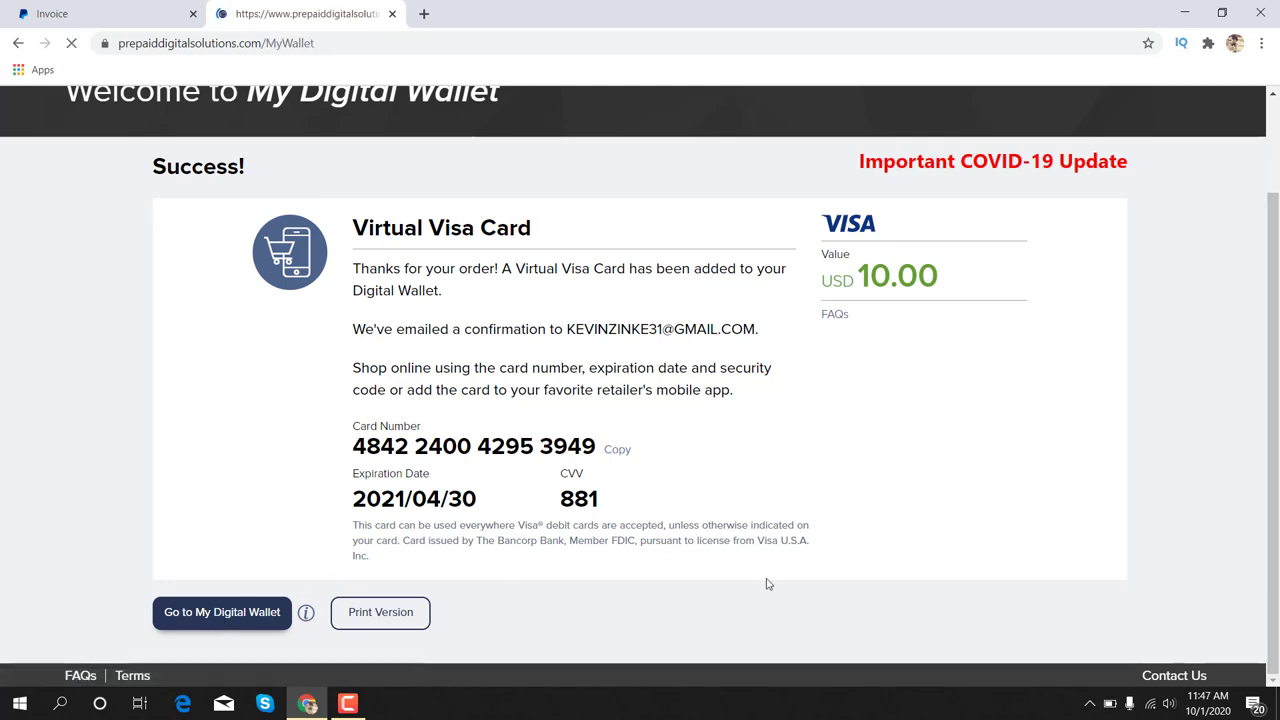
scroll(1128, 403, "down", 2)
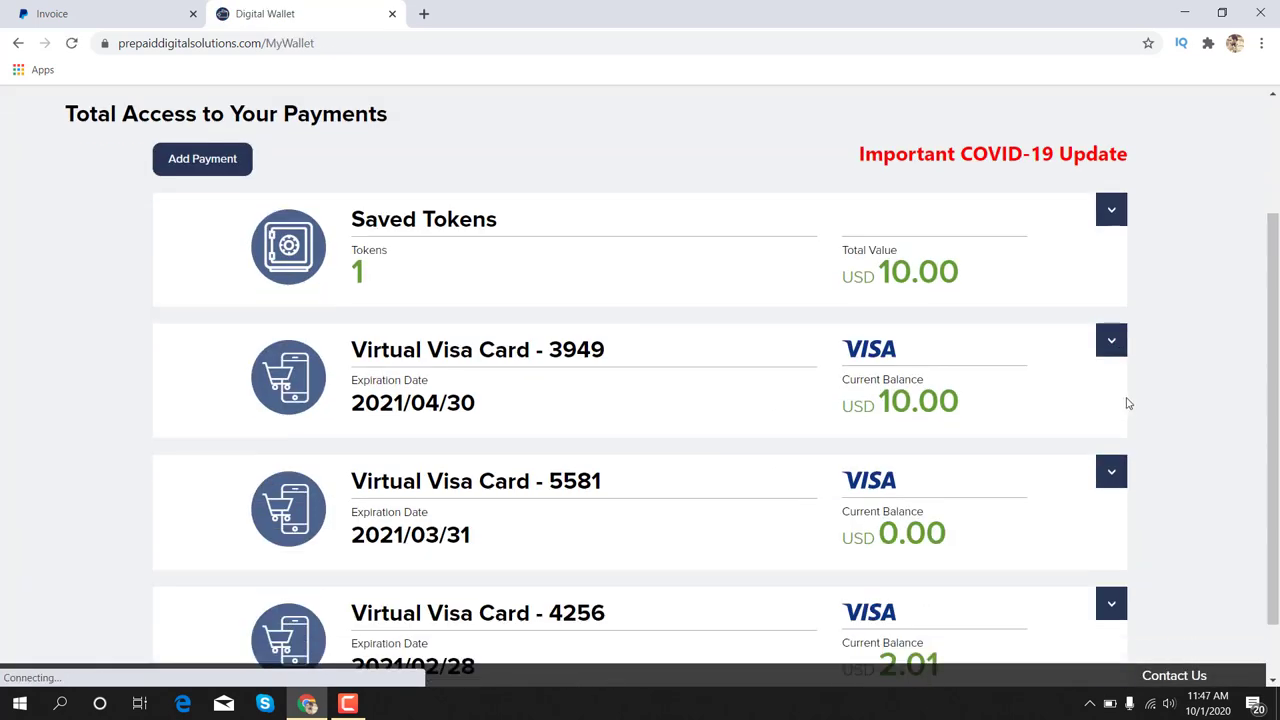
Expand the $10.00 Virtual Visa Card's details, scroll through them, then minimize the browser to the desktop
left_click(1112, 342)
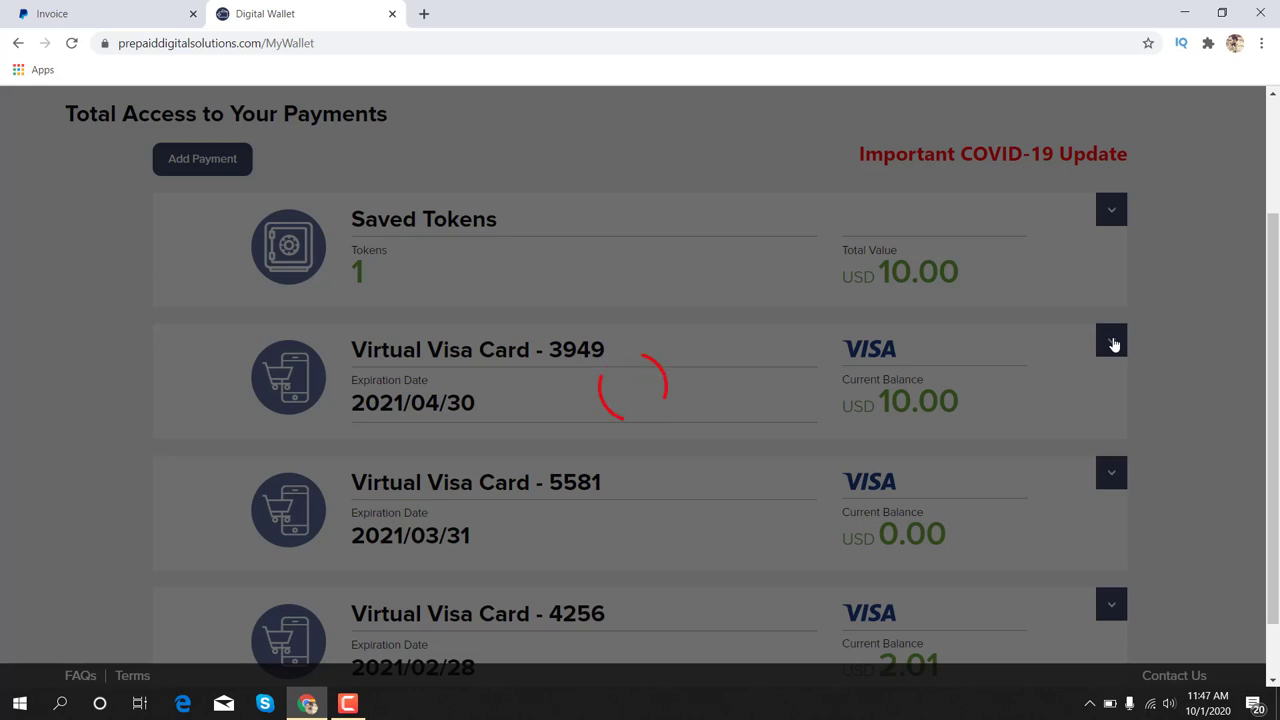
scroll(1111, 340, "down", 1)
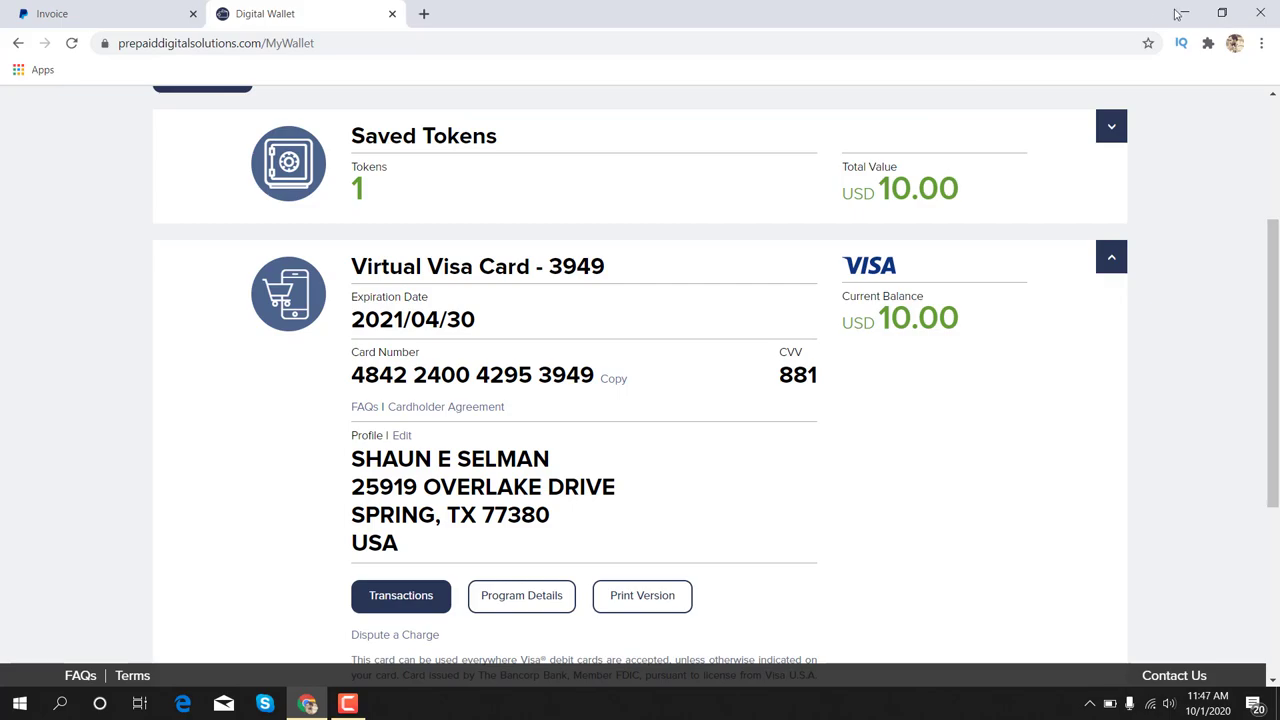
left_click(1184, 13)
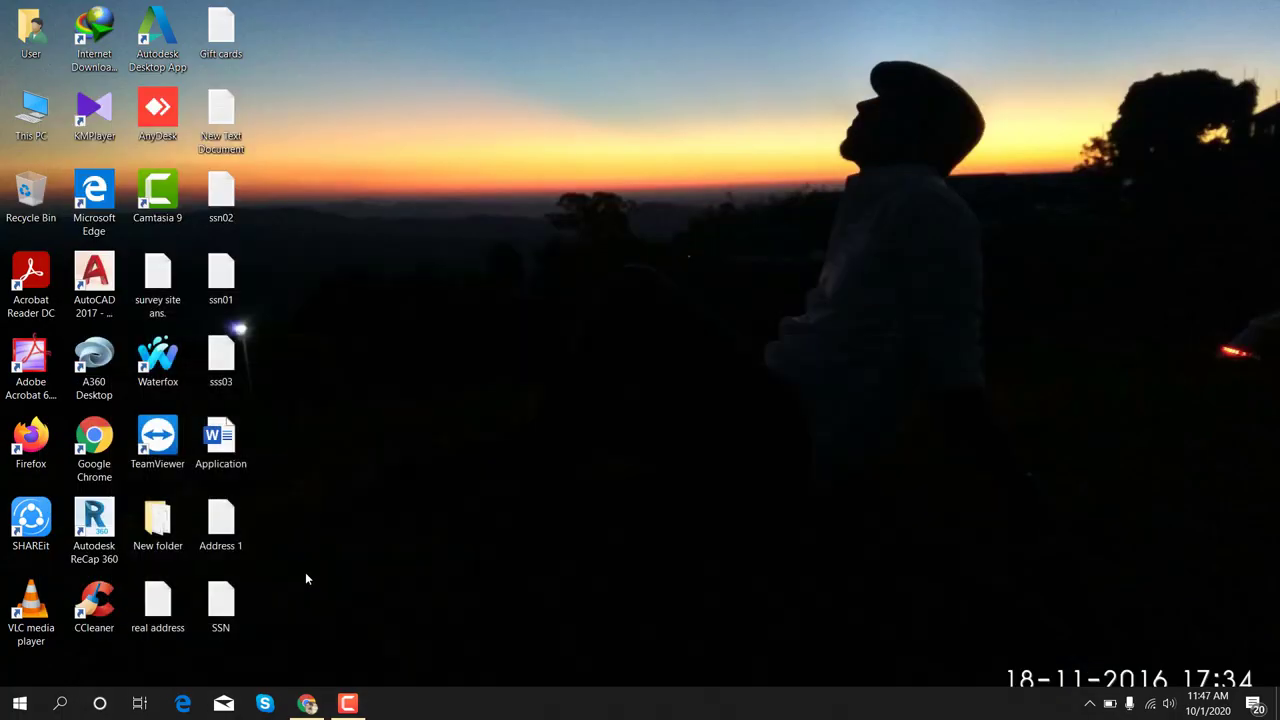
Launch Waterfox, decline the default-browser prompt, and load the pasted PayPal invoice link
double_click(158, 358)
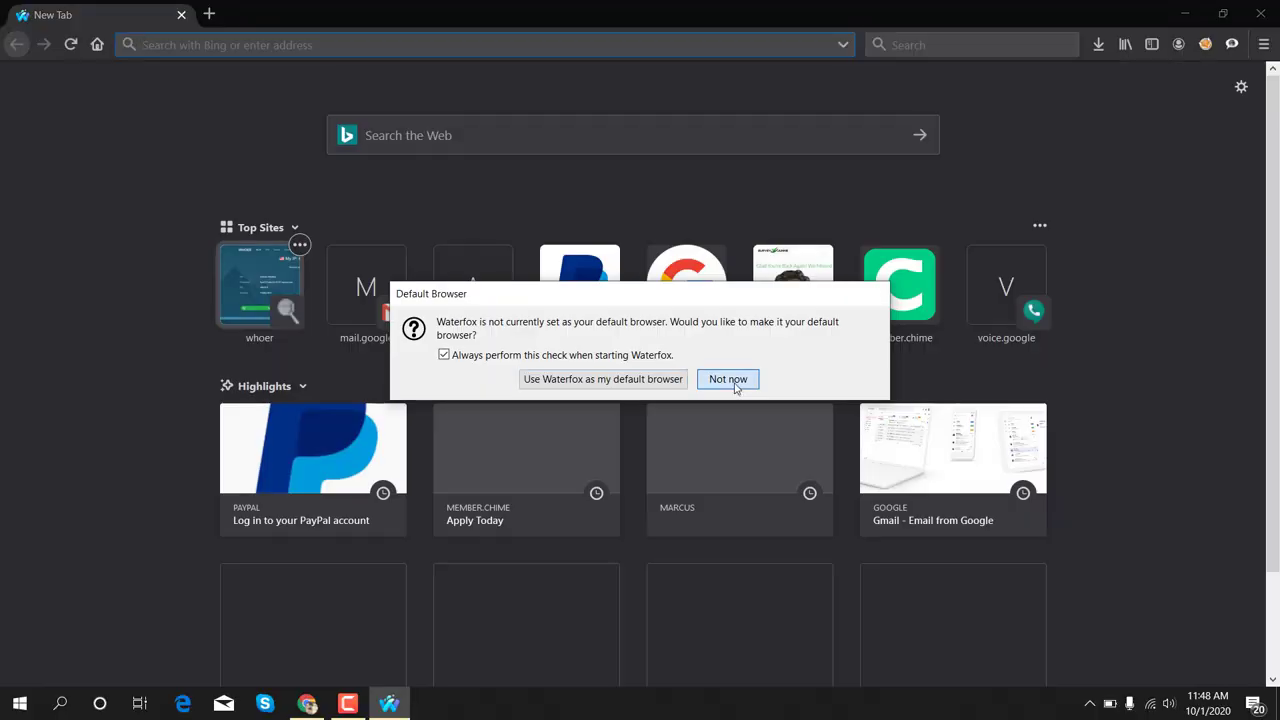
left_click(732, 381)
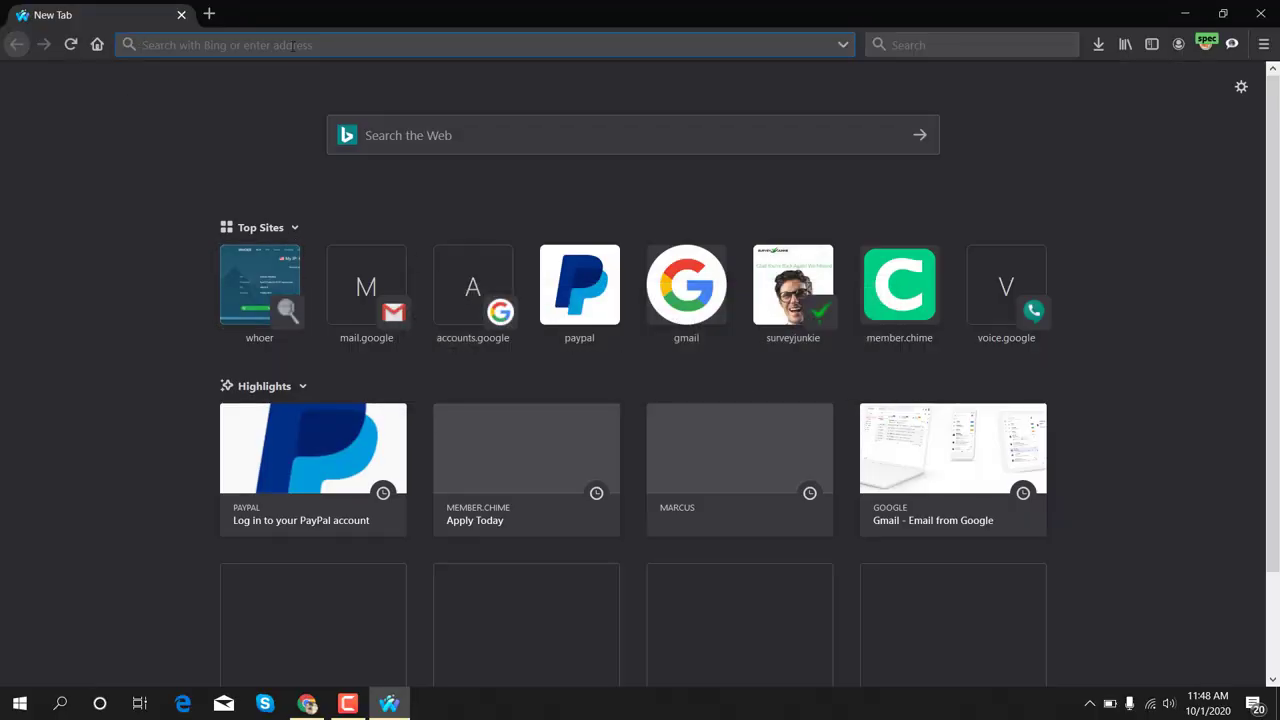
key("ctrl+v")
key("Return")
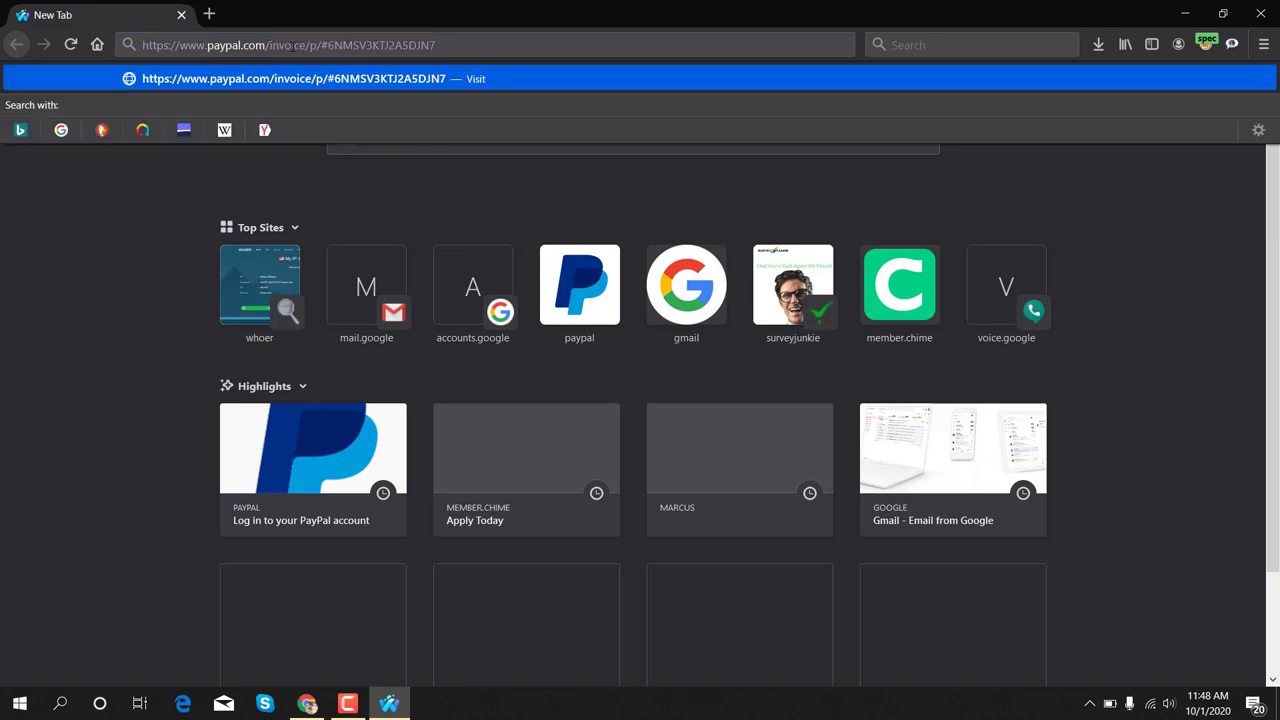